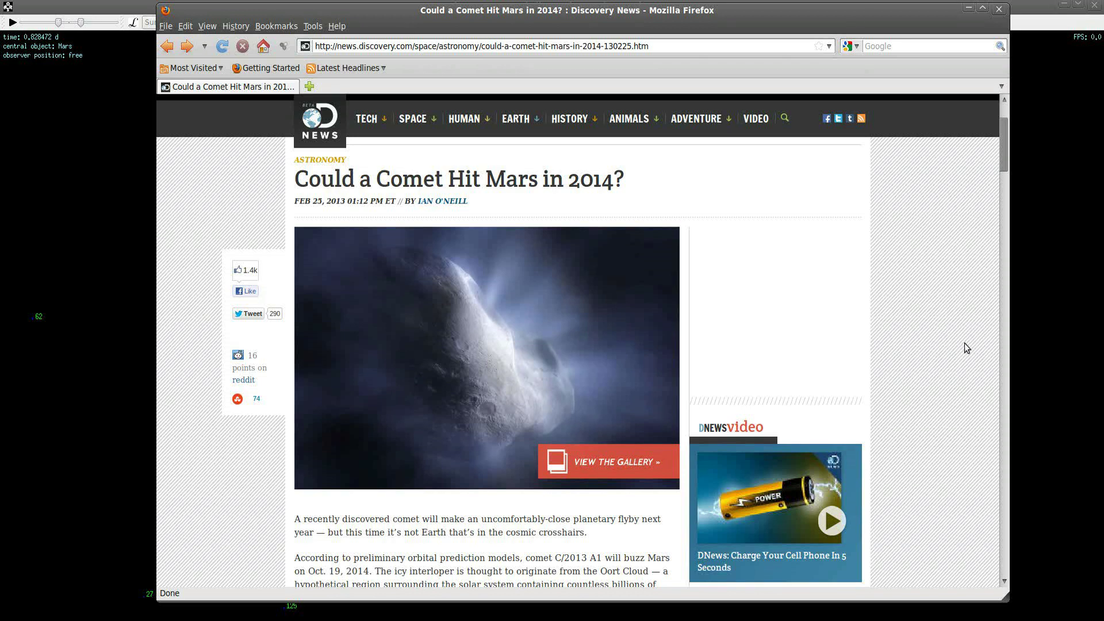
Step: Scroll the article to the 0.0007 AU close-pass figure, highlight it, and follow the JPL link
scroll(954, 362, down, 15)
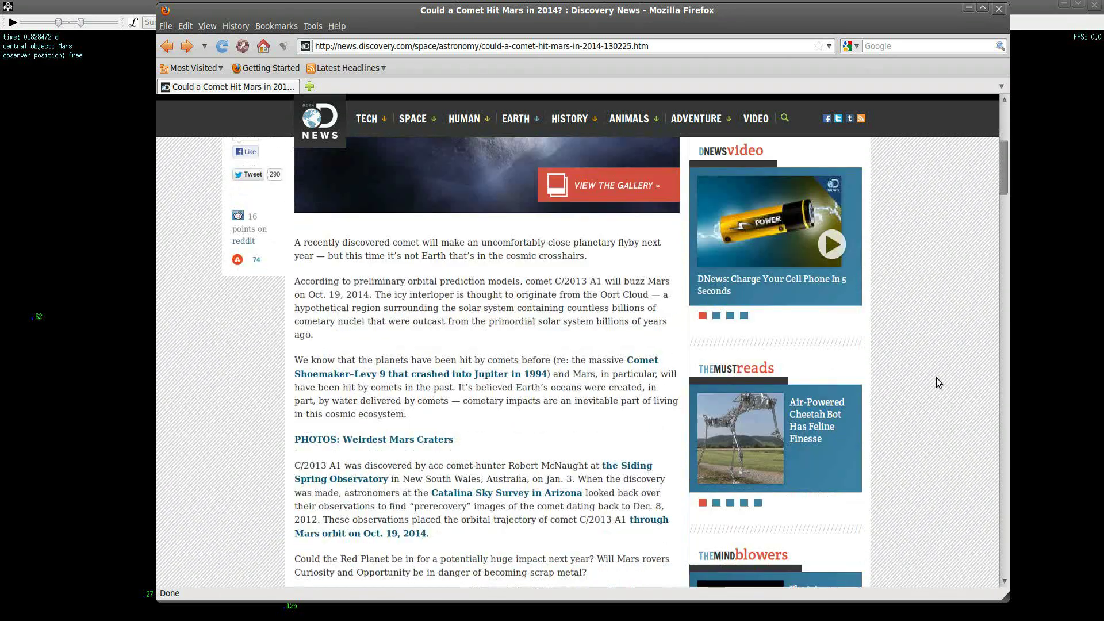
scroll(938, 382, down, 4)
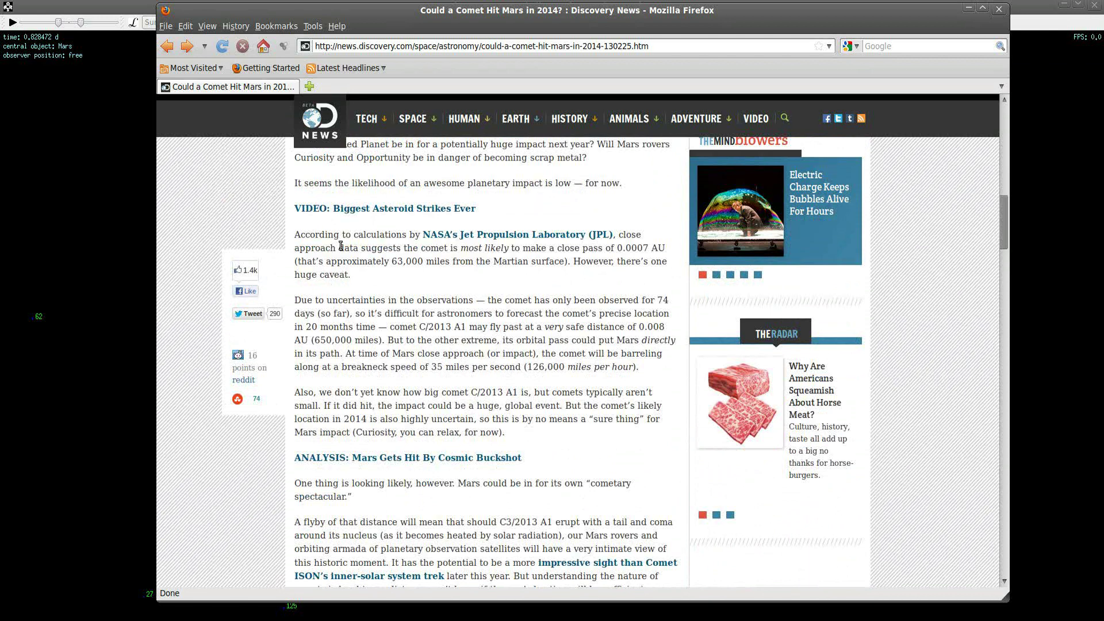
drag(665, 249, 616, 248)
click(558, 235)
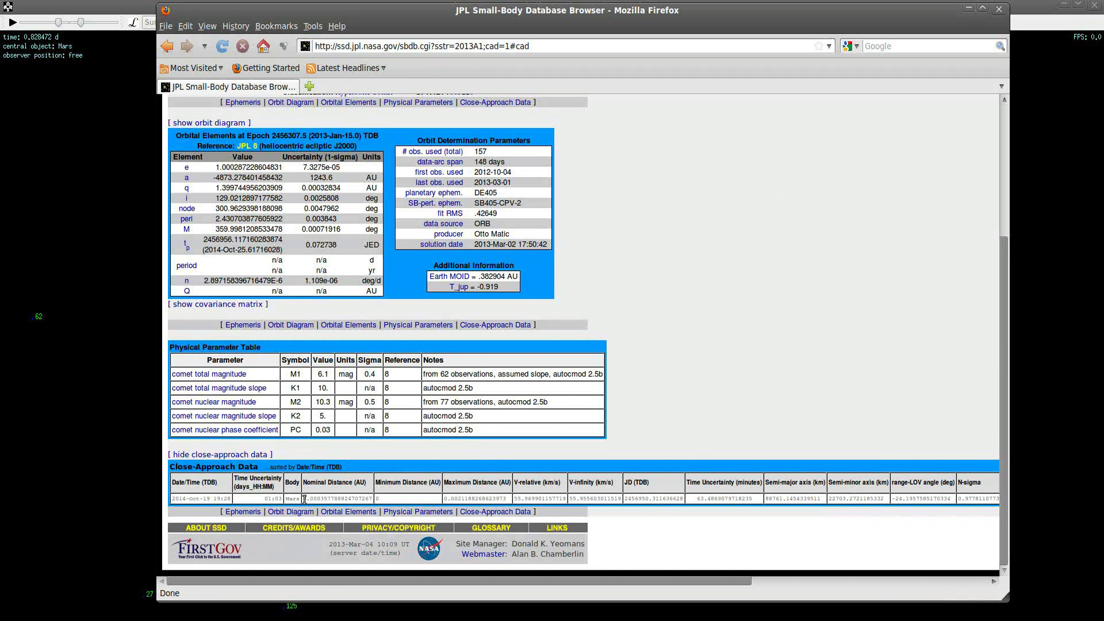
Step: Select the nominal and minimum Mars close-approach distances, then return to the Discovery News article
drag(304, 499, 327, 498)
double_click(387, 498)
key(alt+Left)
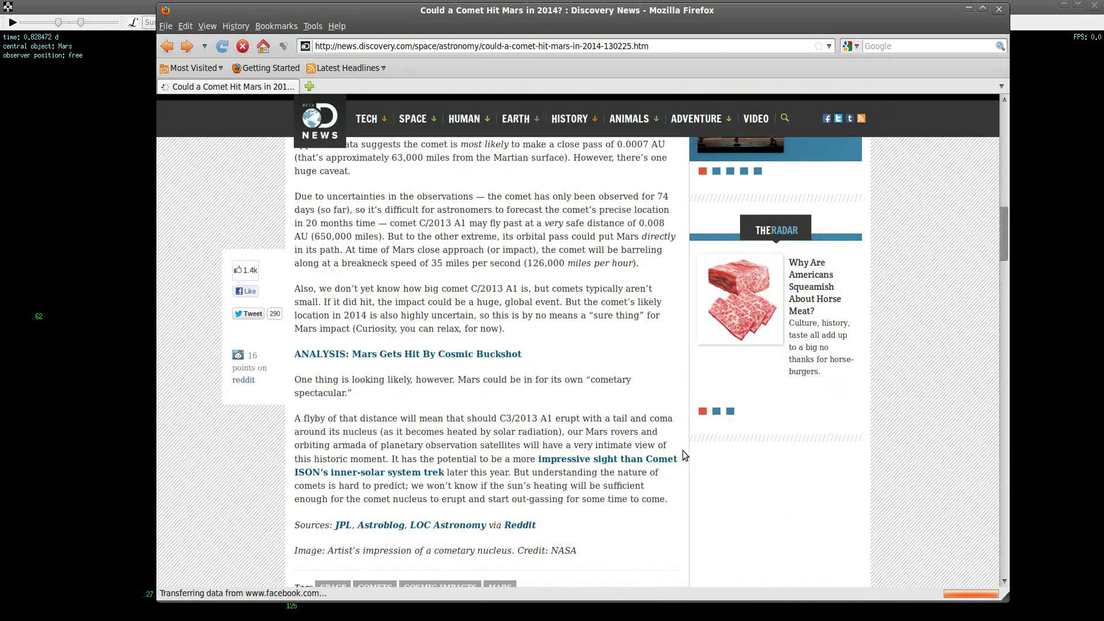
Step: Bring the ORSA 3D viewer forward and orbit around Mars to see the numbered comet clones
click(132, 253)
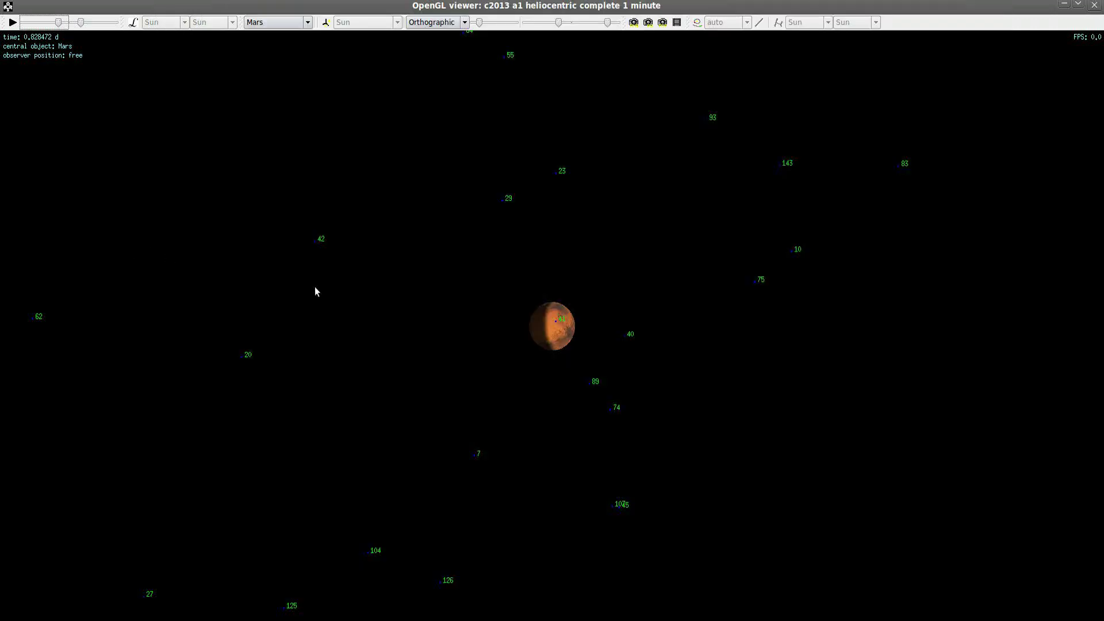
mouse_move(575, 342)
mouse_down()
mouse_move(505, 350)
mouse_move(477, 385)
mouse_move(394, 425)
mouse_move(553, 320)
mouse_move(496, 359)
mouse_move(679, 312)
mouse_move(601, 344)
mouse_move(547, 386)
mouse_move(603, 319)
mouse_up()
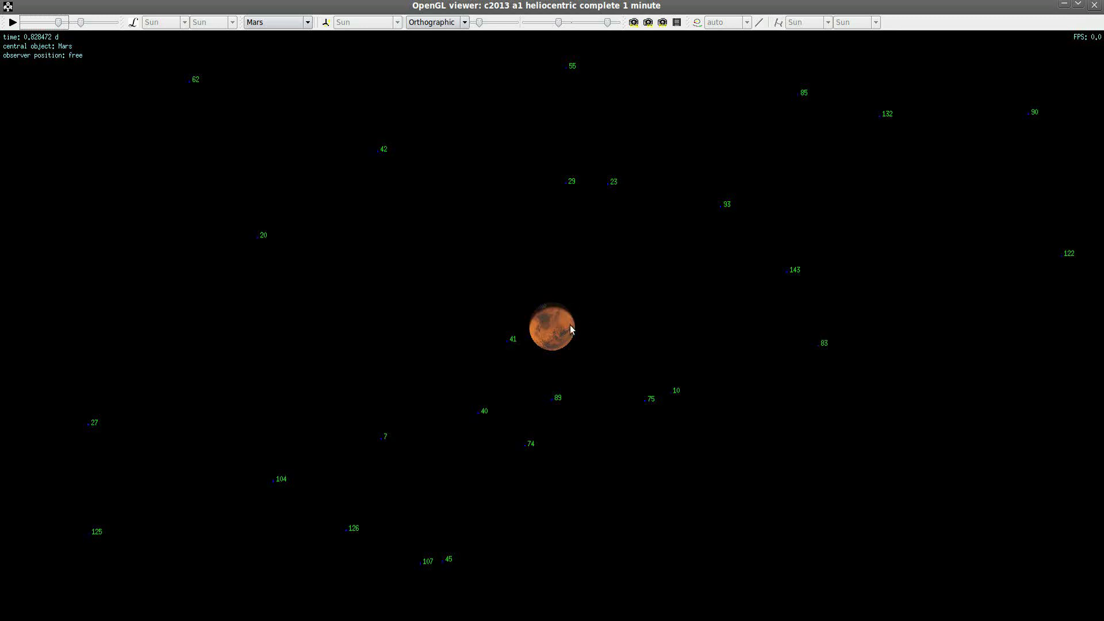
mouse_move(571, 328)
mouse_down()
mouse_move(557, 335)
mouse_move(793, 256)
mouse_up()
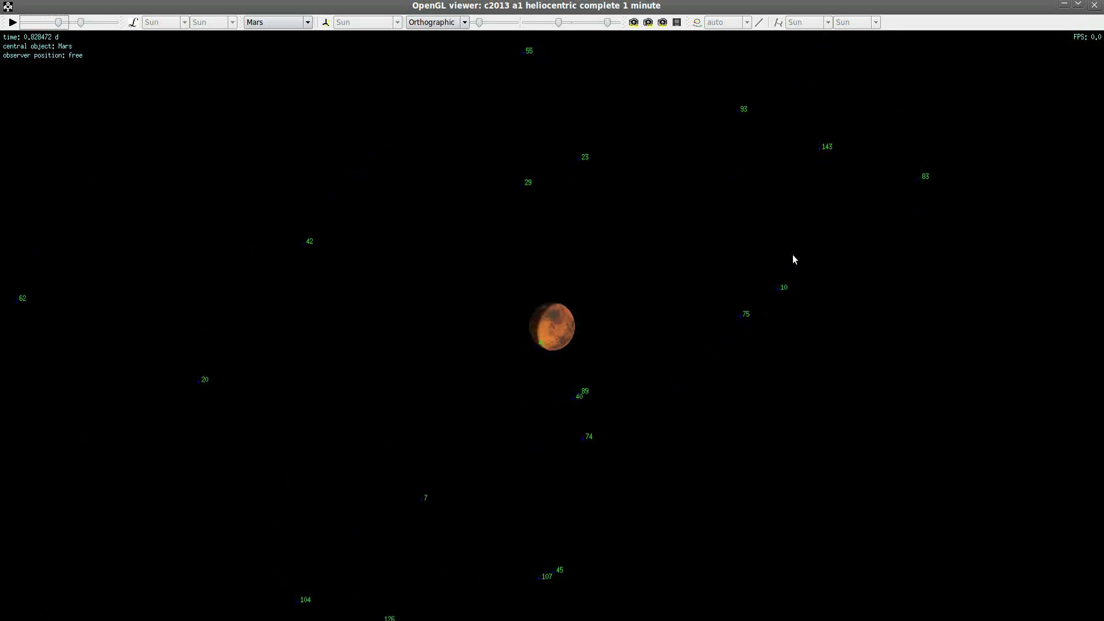
drag(638, 280, 642, 273)
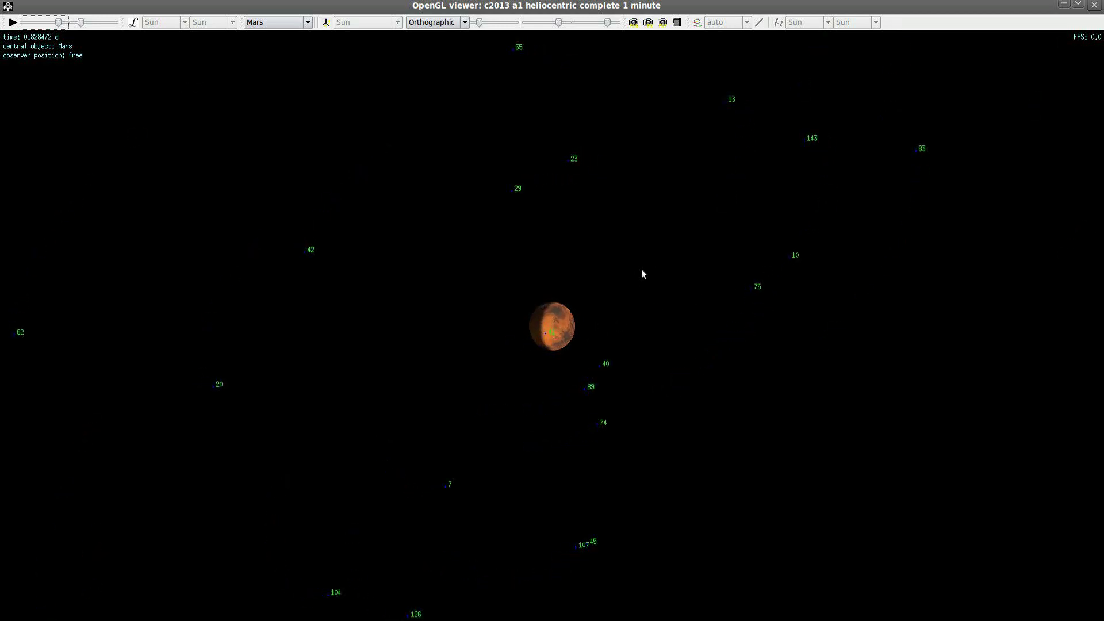
mouse_move(641, 274)
mouse_down()
mouse_move(621, 315)
mouse_move(460, 321)
mouse_up()
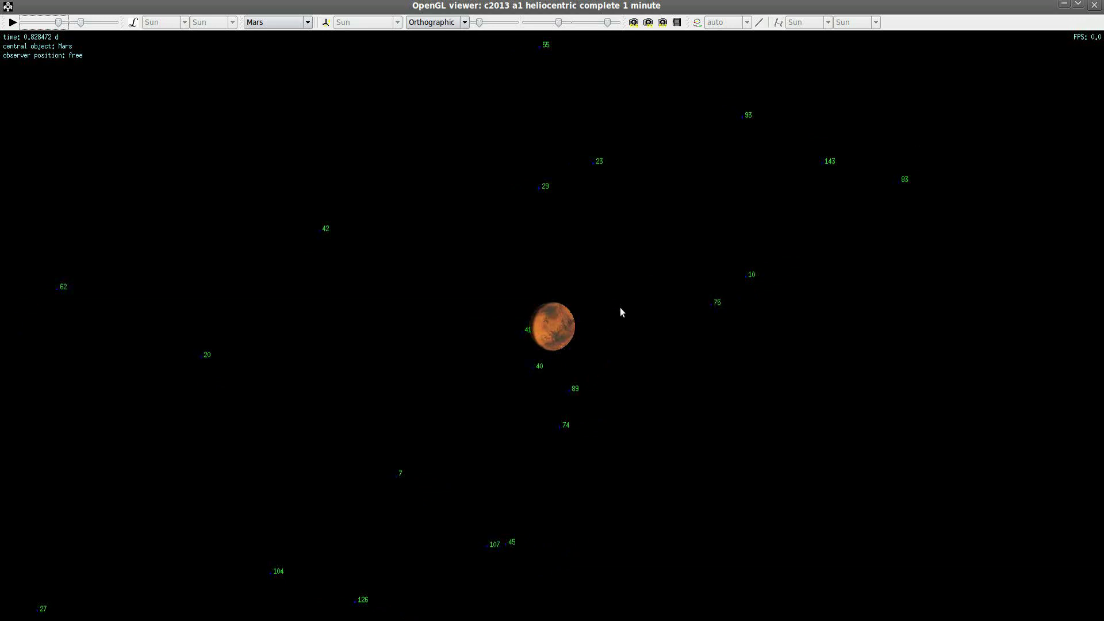
mouse_move(620, 309)
mouse_down()
mouse_move(485, 349)
mouse_move(645, 340)
mouse_move(569, 390)
mouse_move(681, 332)
mouse_move(596, 320)
mouse_move(680, 374)
mouse_move(653, 408)
mouse_up()
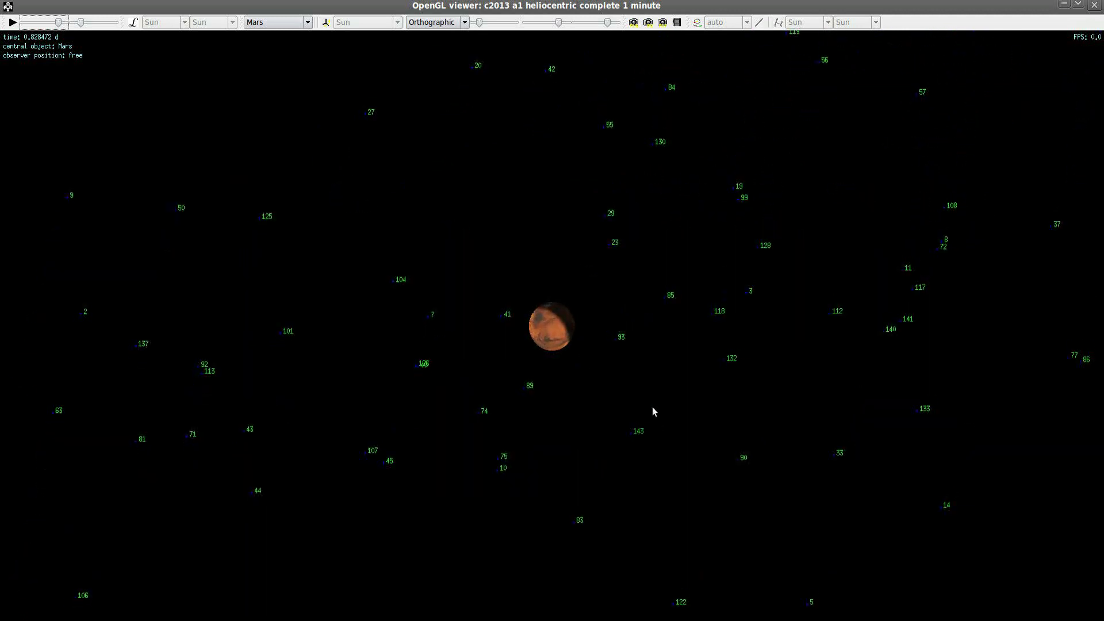
mouse_move(577, 336)
mouse_down()
mouse_move(715, 321)
mouse_move(559, 348)
mouse_move(659, 295)
mouse_move(632, 312)
mouse_up()
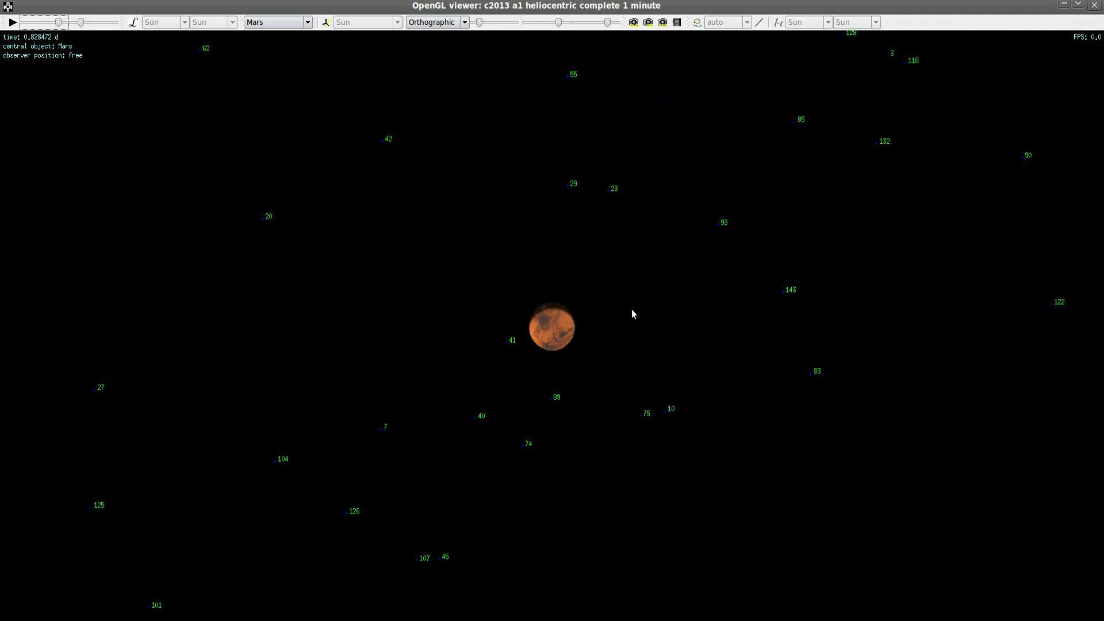
Step: Zoom out and rotate the clone cloud until its band runs diagonally
scroll(632, 314, down, 10)
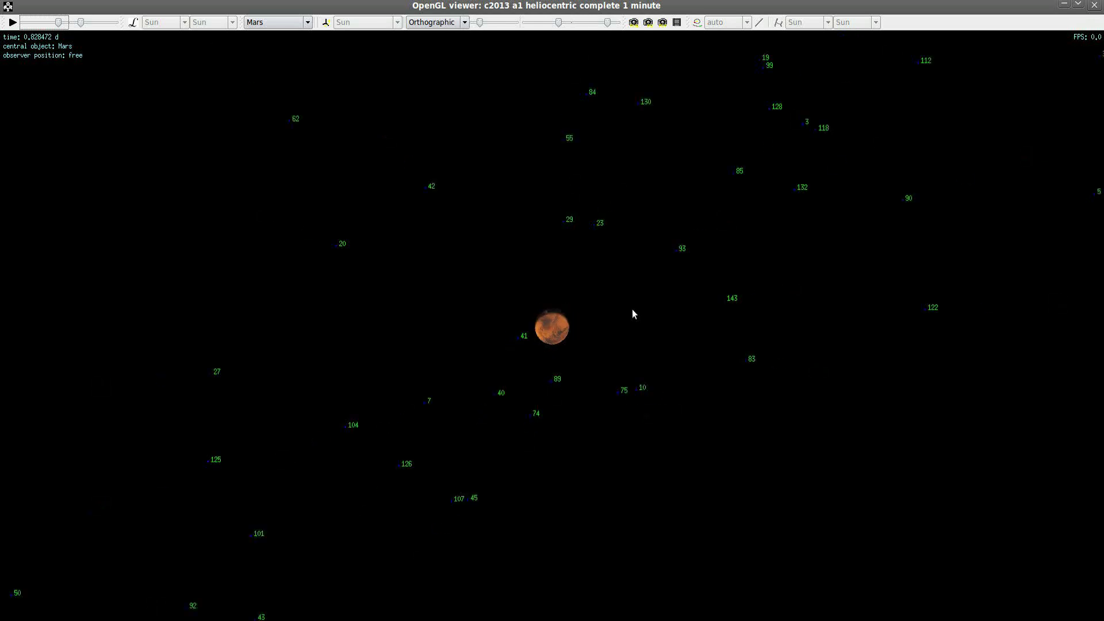
drag(632, 313, 726, 260)
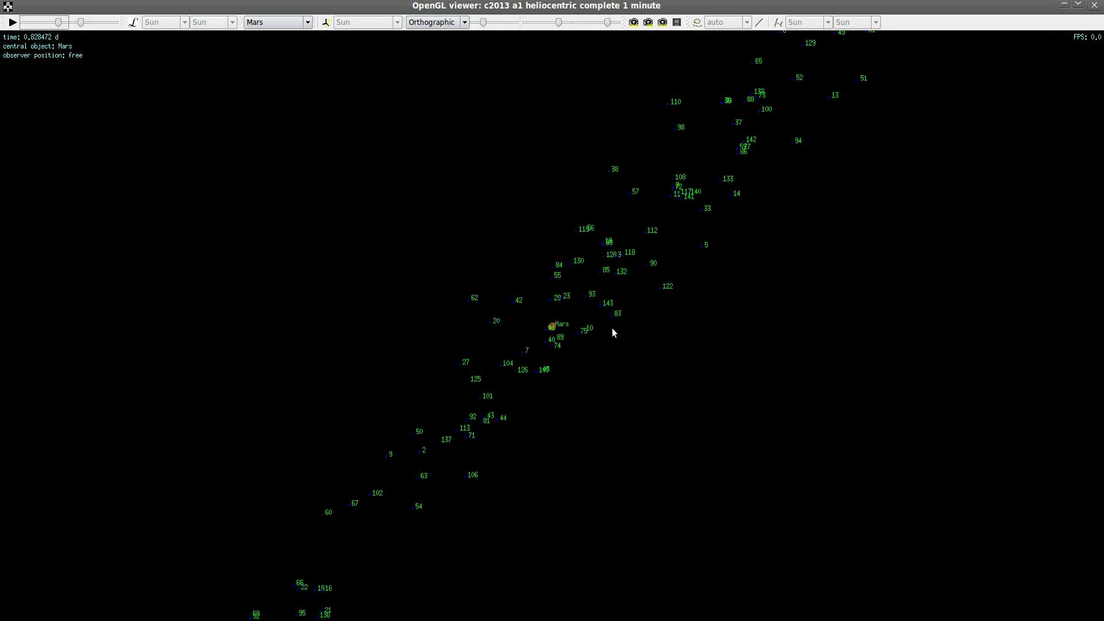
drag(628, 335, 581, 344)
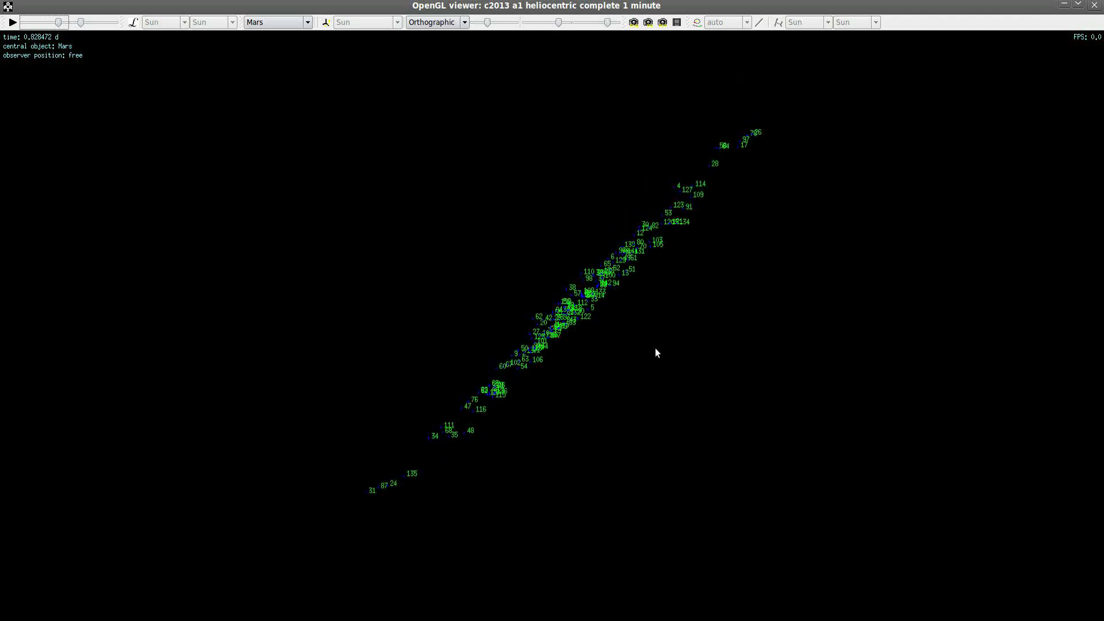
scroll(650, 345, up, 3)
drag(647, 336, 574, 375)
scroll(574, 375, down, 2)
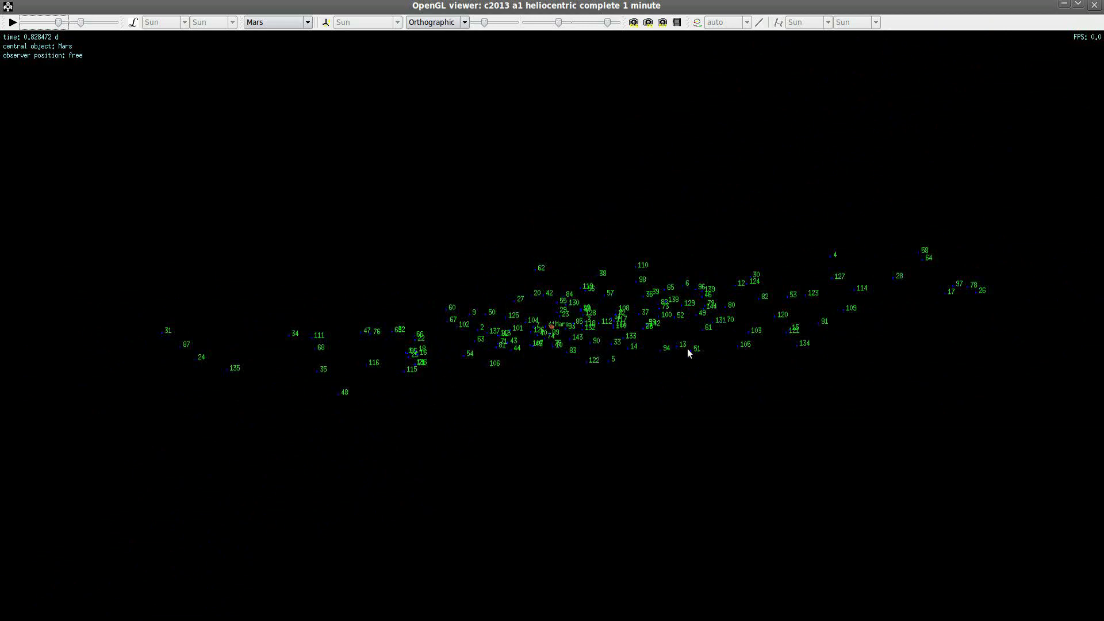
drag(418, 399, 681, 340)
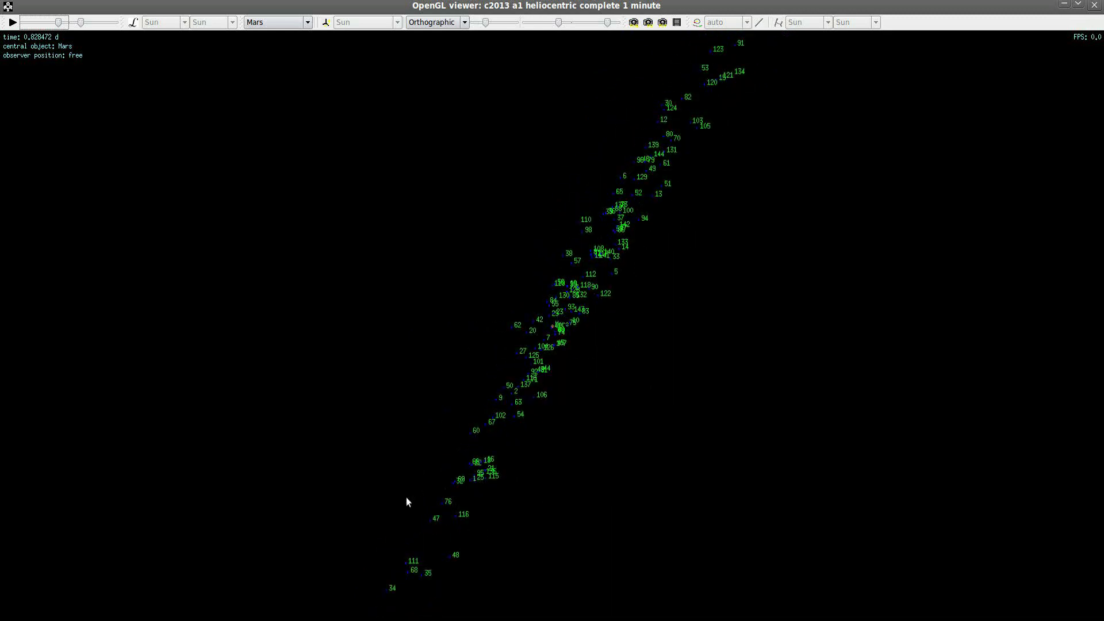
Step: Tilt the clone band around Mars until it stands nearly vertical
scroll(683, 333, down, 3)
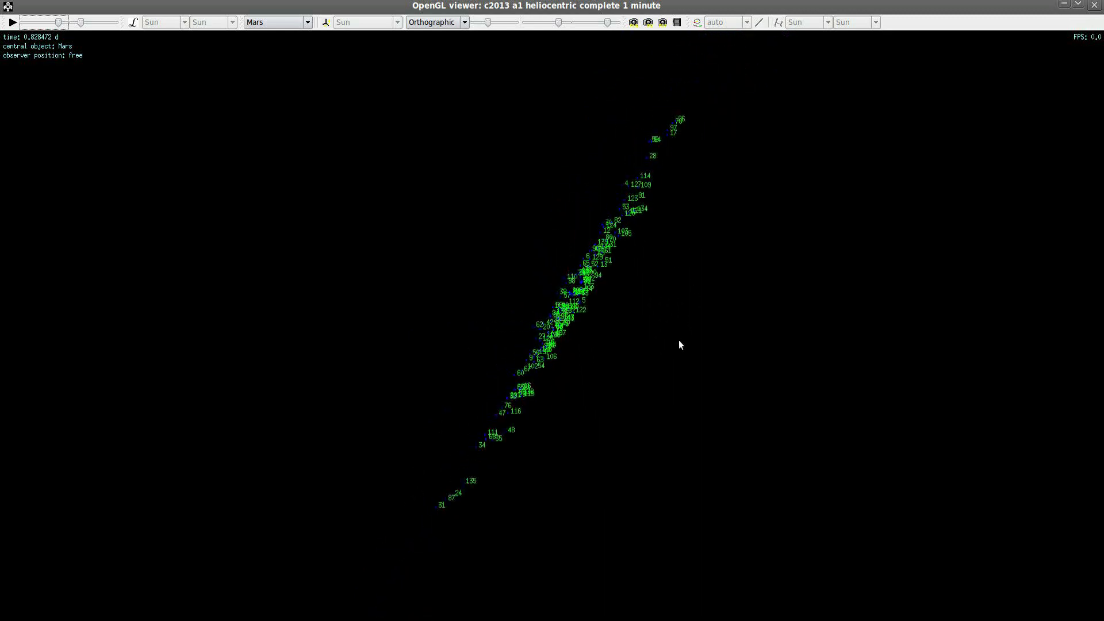
drag(663, 312, 702, 155)
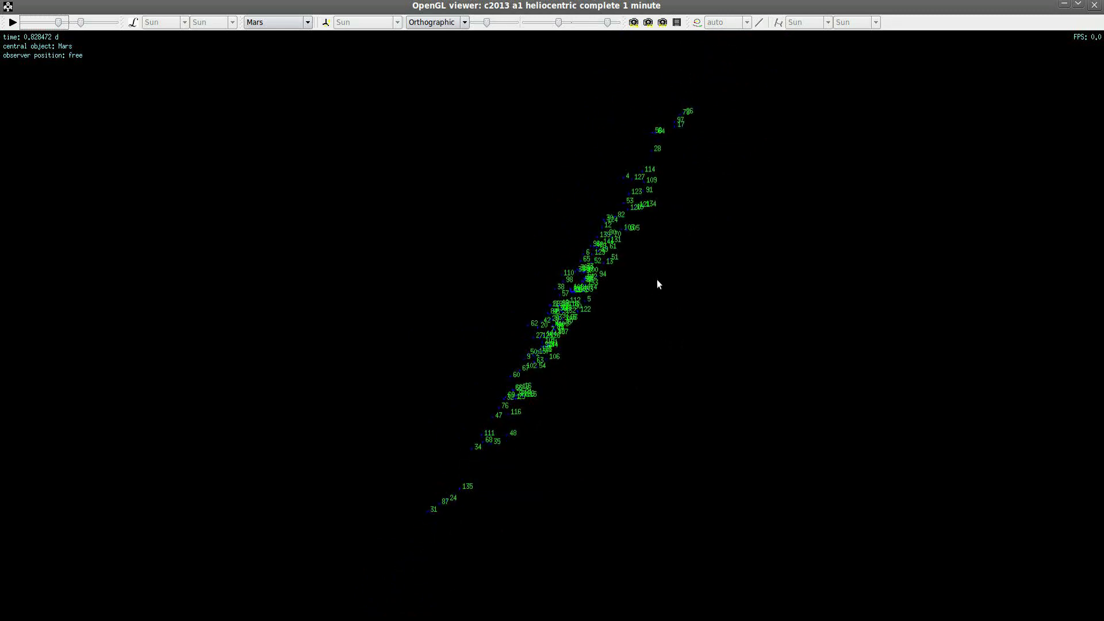
scroll(650, 284, up, 5)
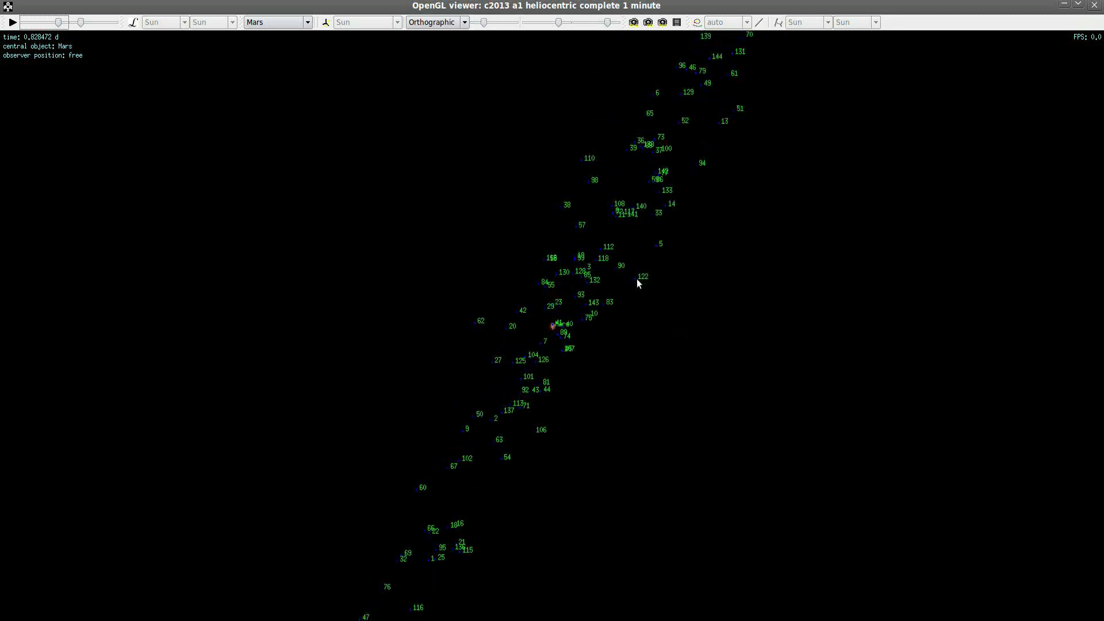
drag(619, 291, 573, 397)
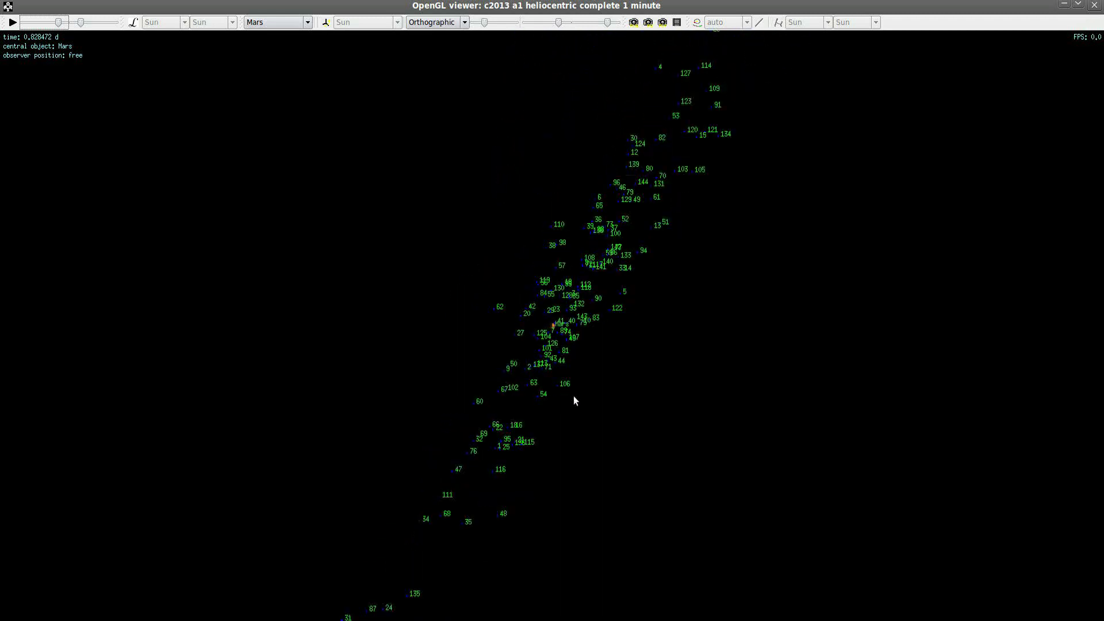
Step: Zoom back in close on Mars and orbit slightly around it
scroll(575, 389, down, 4)
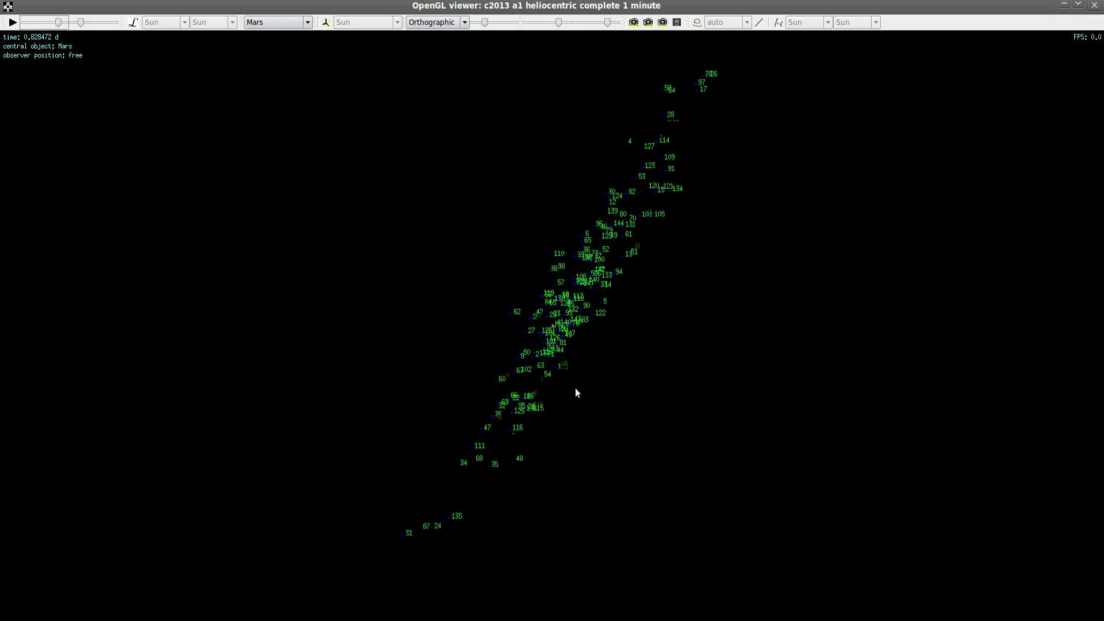
scroll(575, 388, up, 8)
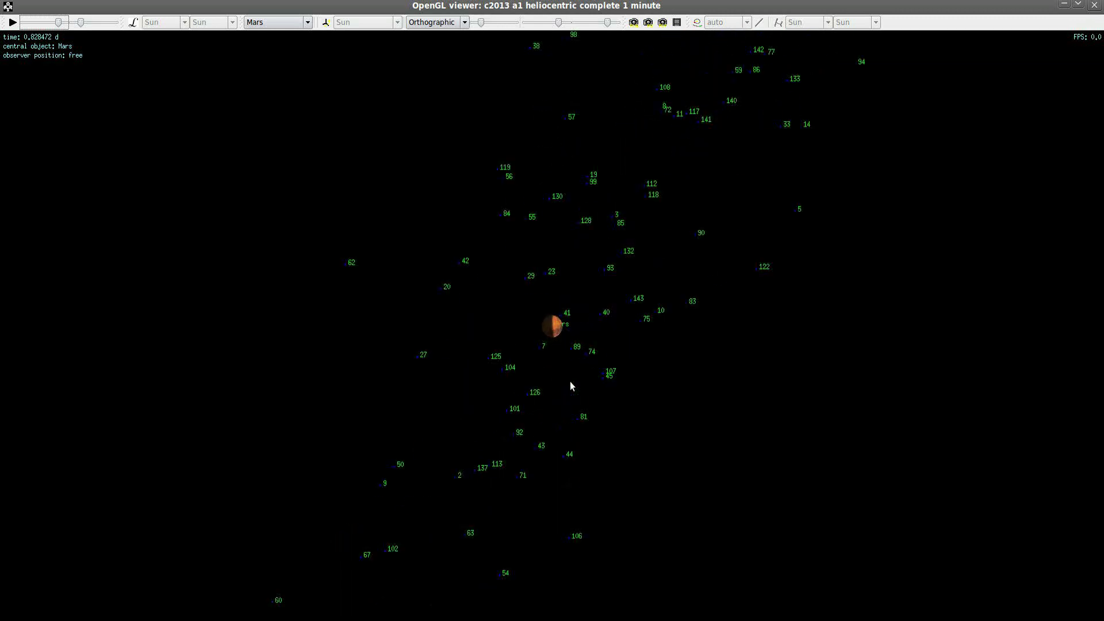
scroll(569, 379, up, 8)
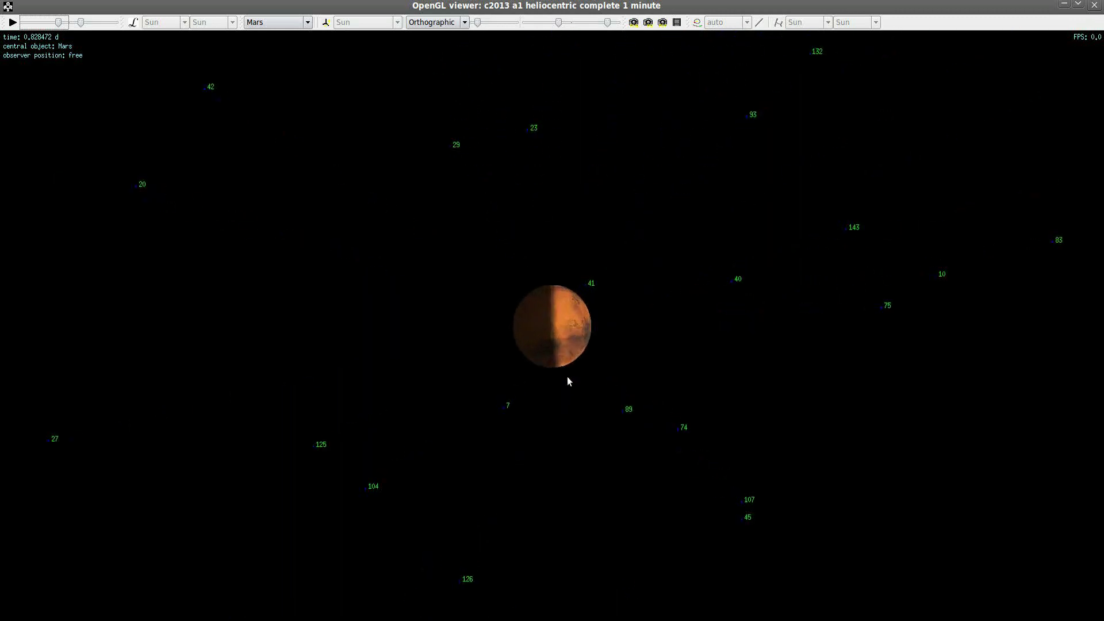
scroll(568, 381, down, 10)
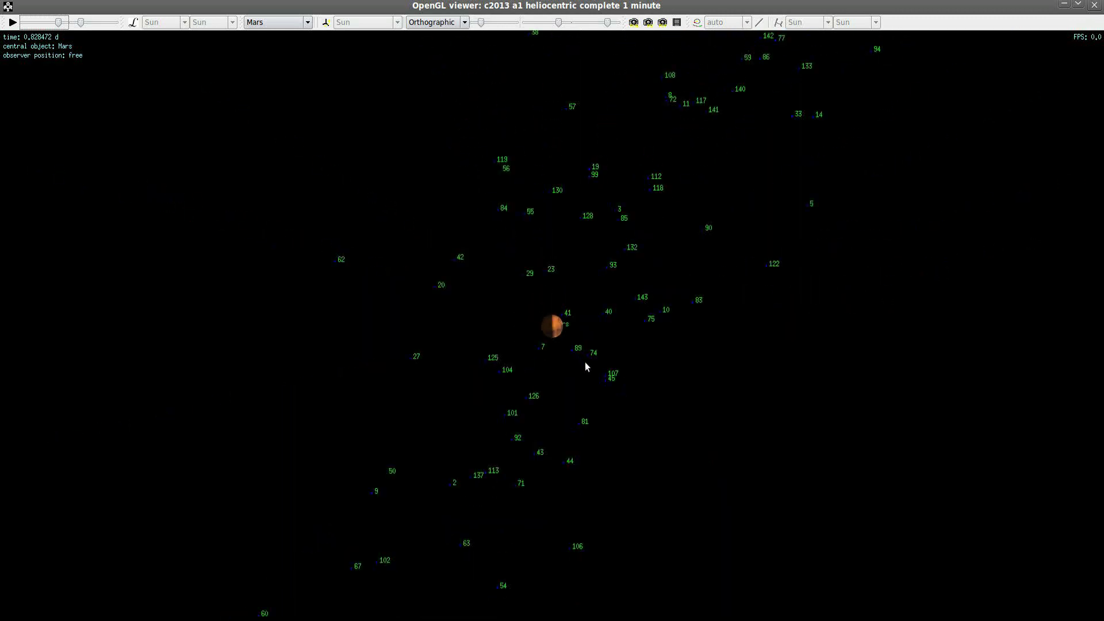
scroll(585, 362, down, 10)
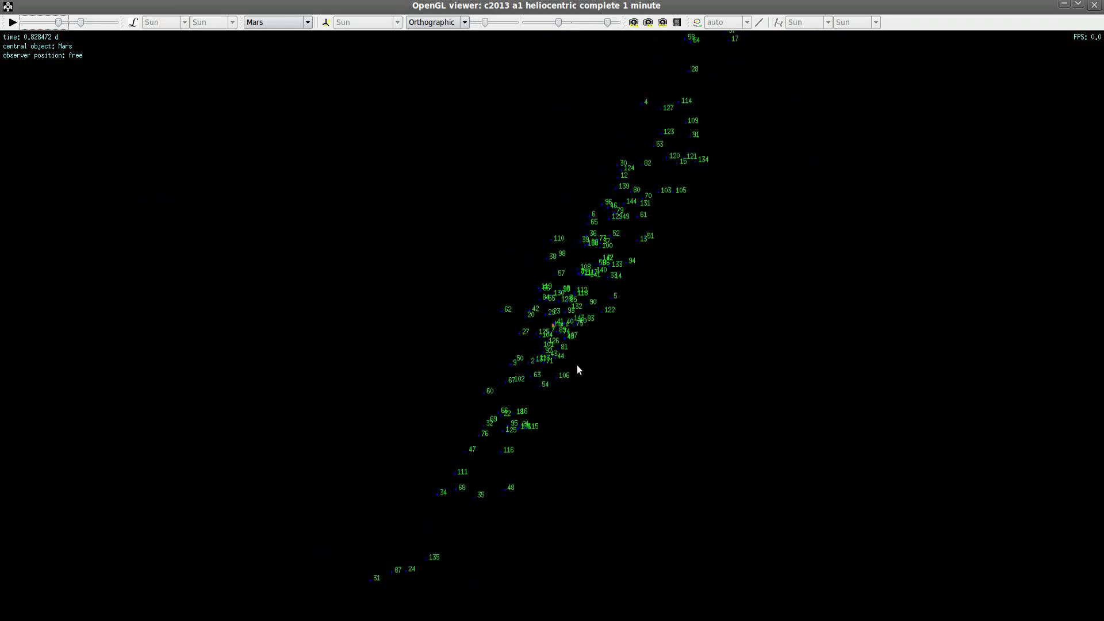
scroll(578, 368, up, 5)
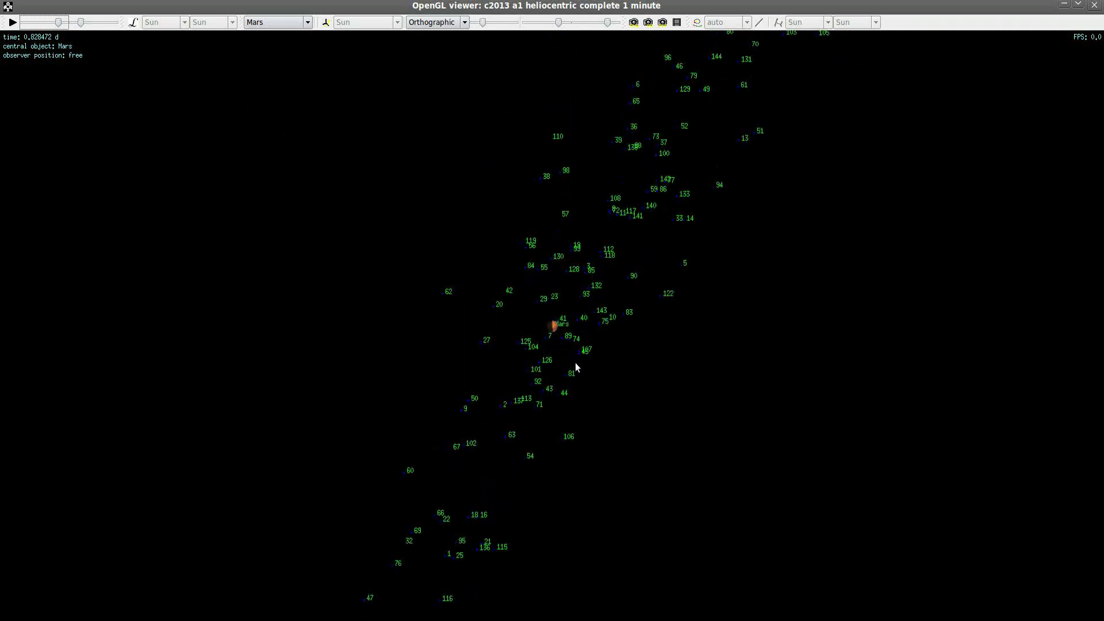
scroll(574, 359, up, 8)
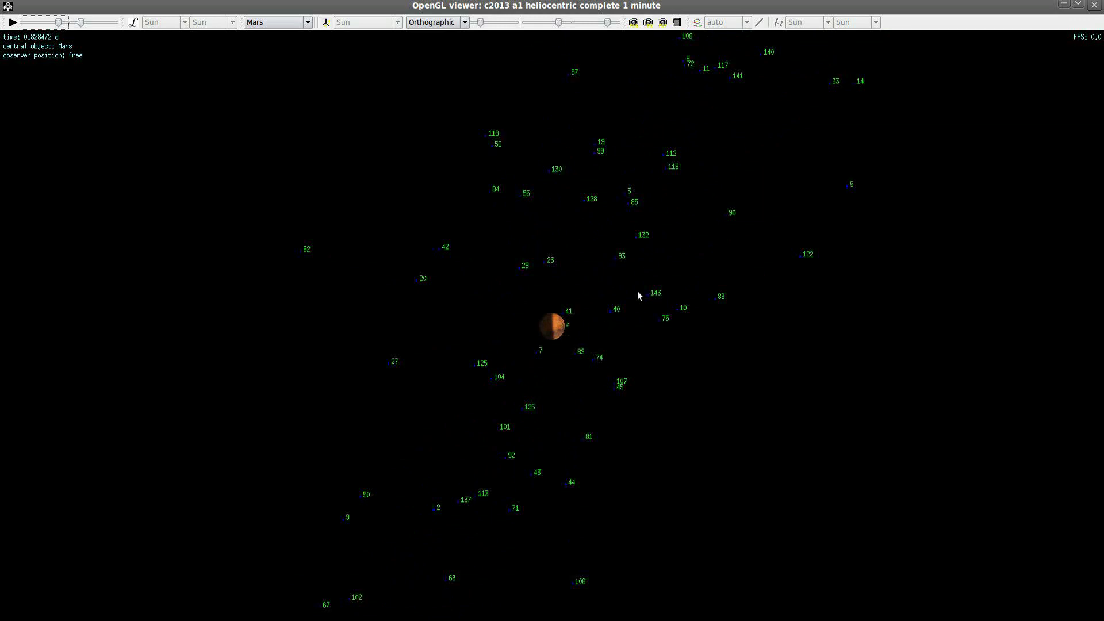
scroll(569, 363, up, 8)
drag(572, 343, 517, 357)
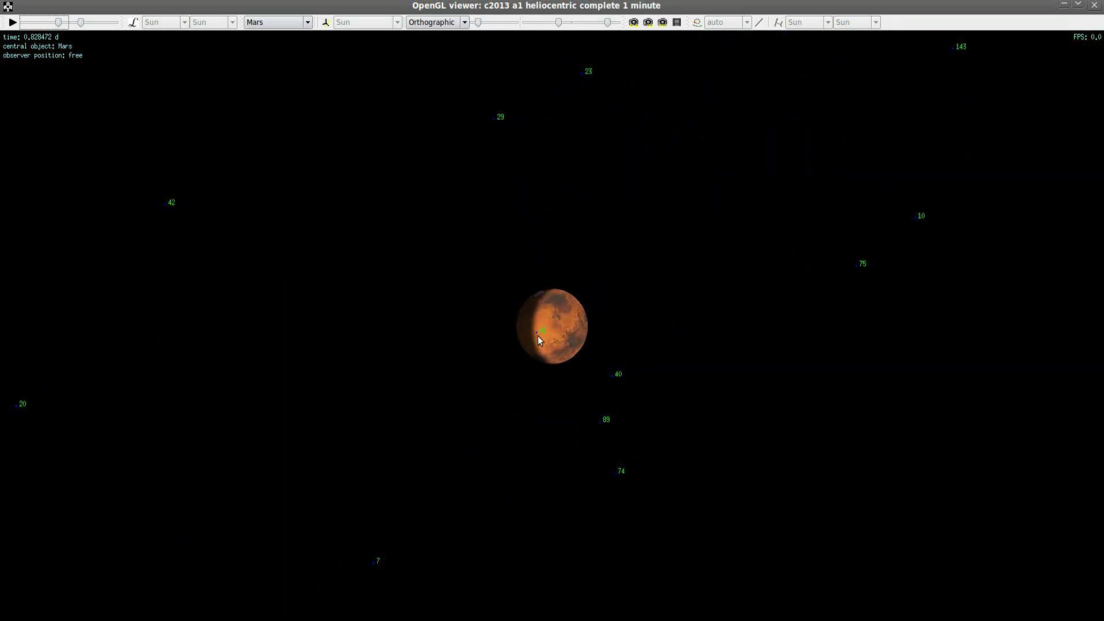
Step: Step the simulation time back and orbit to see Mars from another side
click(60, 26)
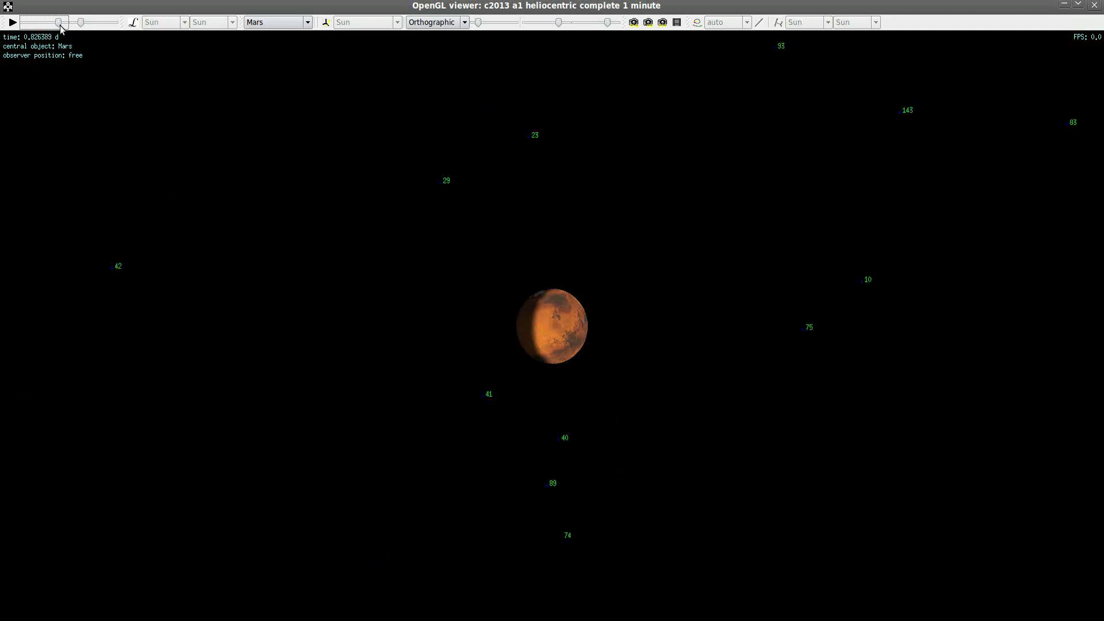
drag(60, 28, 65, 31)
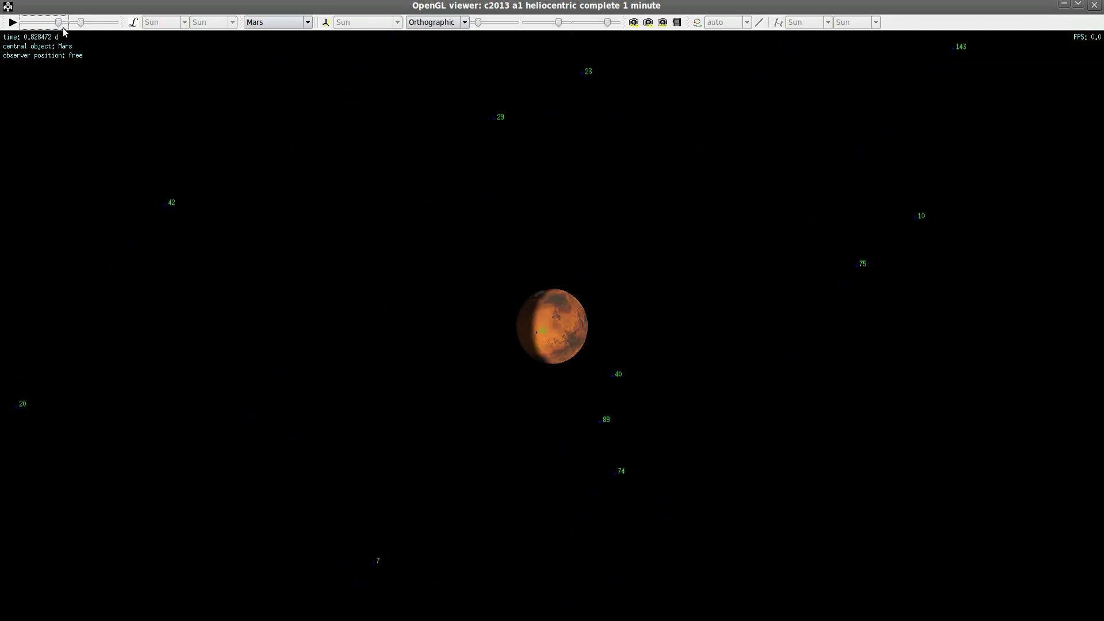
drag(287, 210, 592, 257)
scroll(600, 268, up, 5)
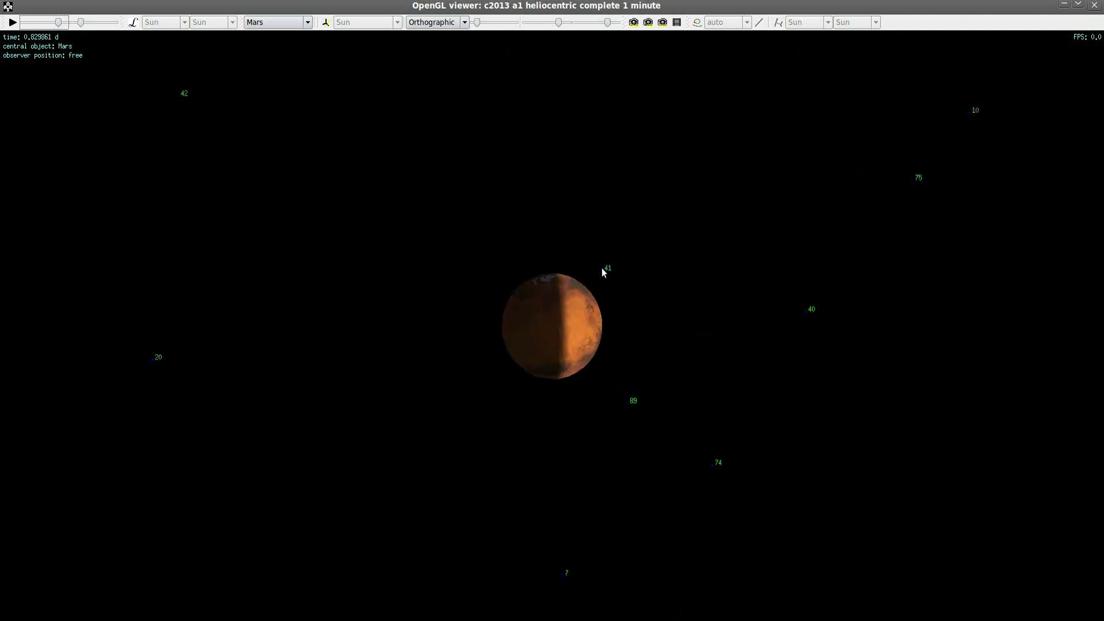
scroll(598, 271, up, 3)
drag(594, 306, 646, 395)
Step: Orbit and zoom so Mars shows its terminator and clones spread out below it
scroll(657, 393, up, 2)
scroll(544, 401, down, 4)
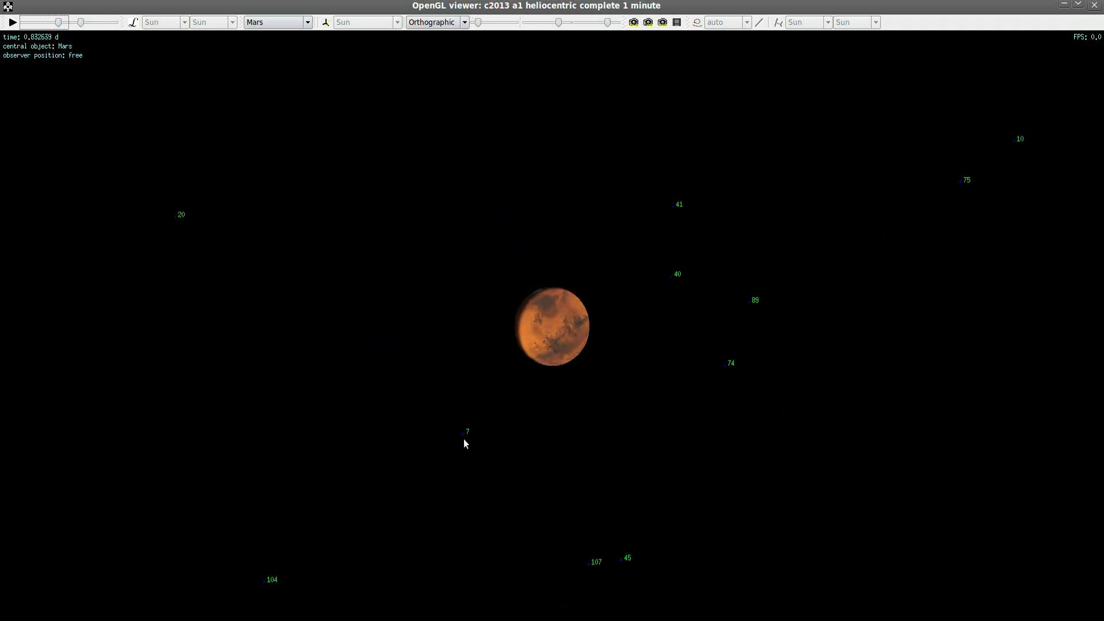
drag(499, 416, 637, 323)
scroll(517, 363, up, 4)
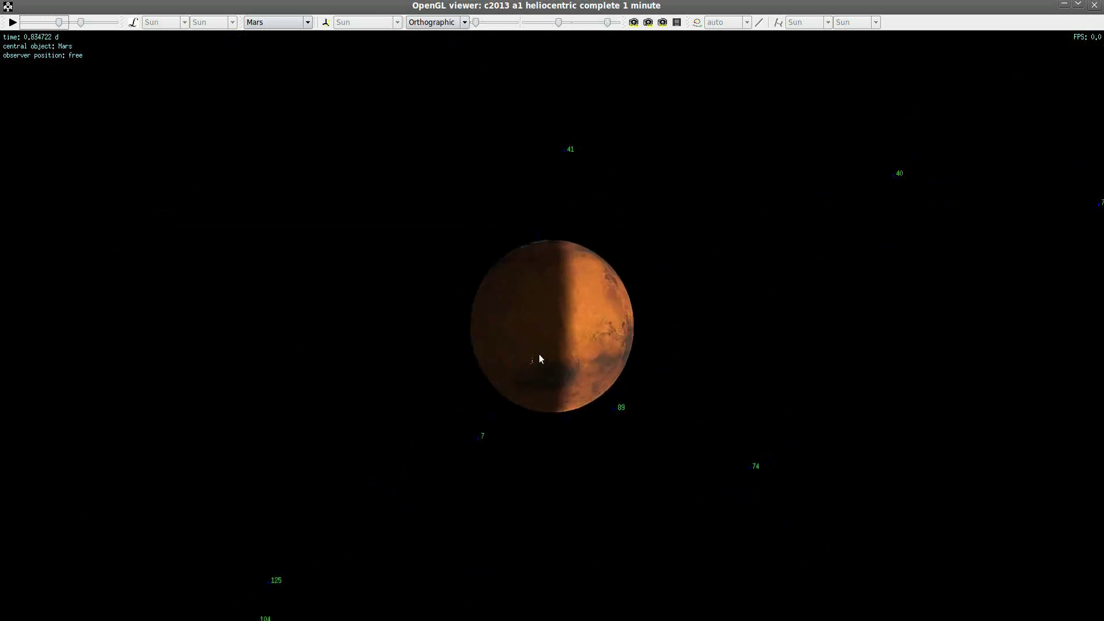
drag(539, 353, 497, 437)
scroll(530, 417, down, 8)
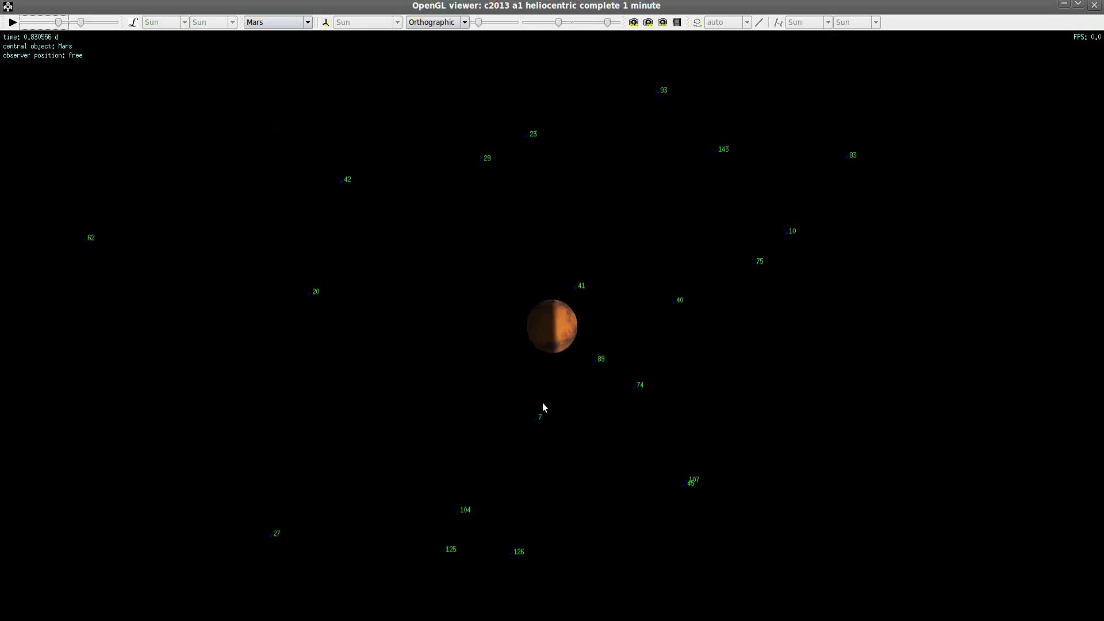
drag(543, 407, 580, 362)
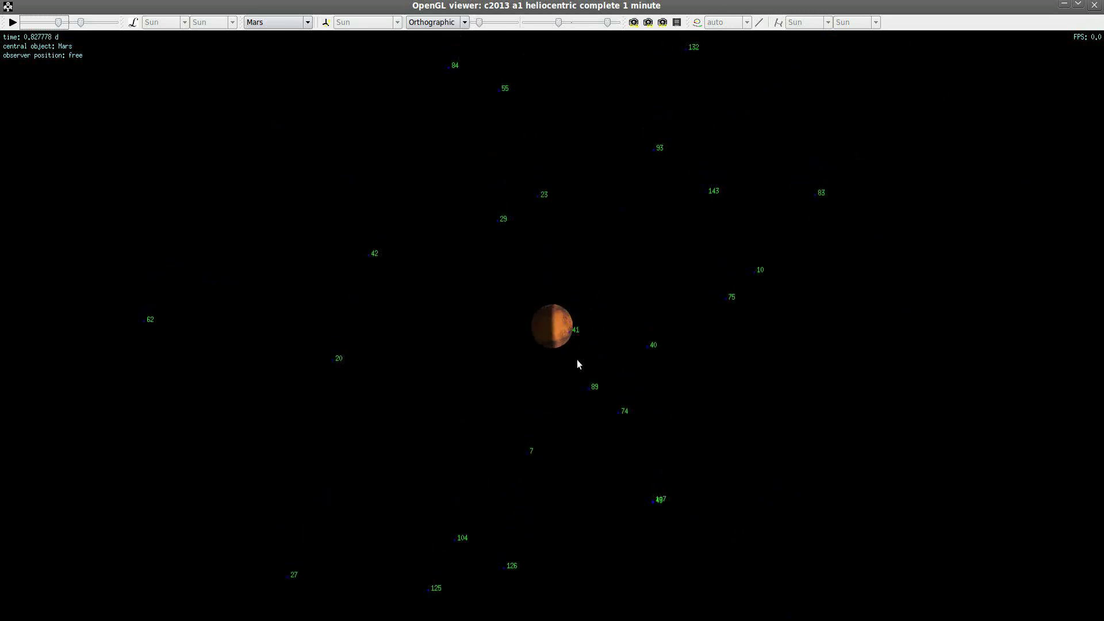
Step: Orbit the centred Mars to swing clones 41, 40, 89 and 74 into view
scroll(577, 365, up, 1)
drag(569, 330, 559, 371)
scroll(557, 366, up, 3)
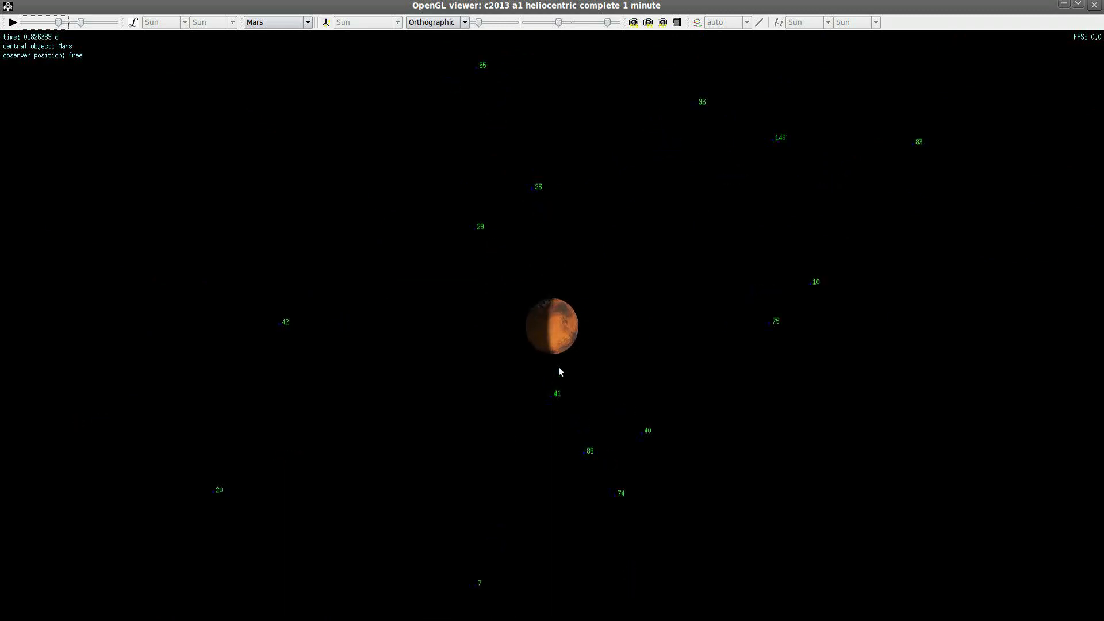
drag(574, 310, 496, 336)
scroll(553, 336, up, 3)
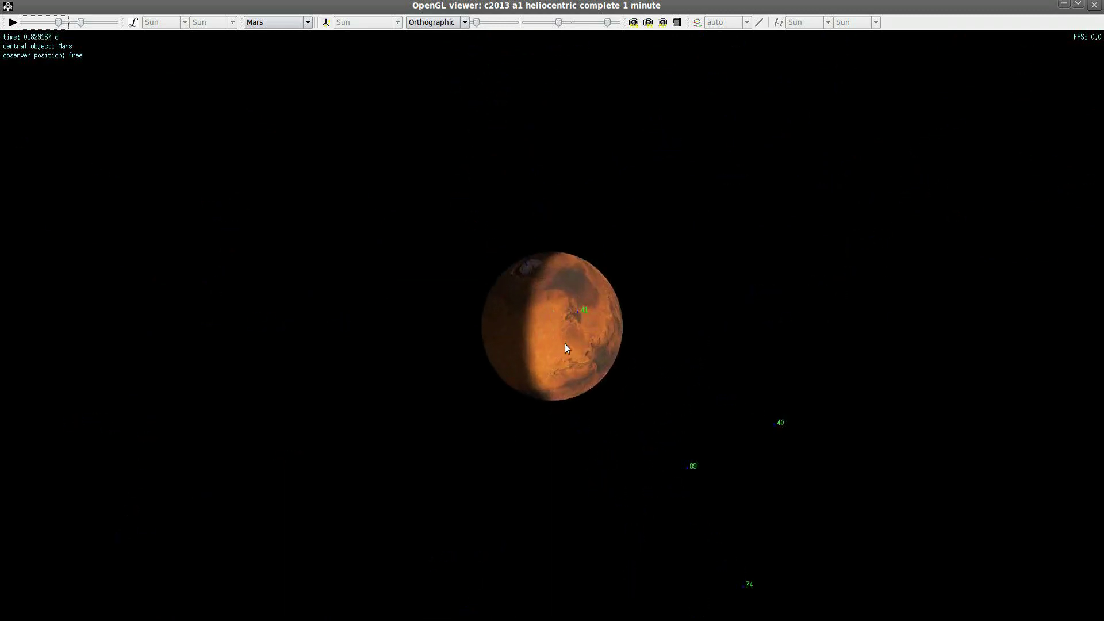
mouse_move(609, 302)
mouse_down()
mouse_move(713, 250)
mouse_move(623, 323)
mouse_move(460, 401)
mouse_move(682, 253)
mouse_move(483, 393)
mouse_up()
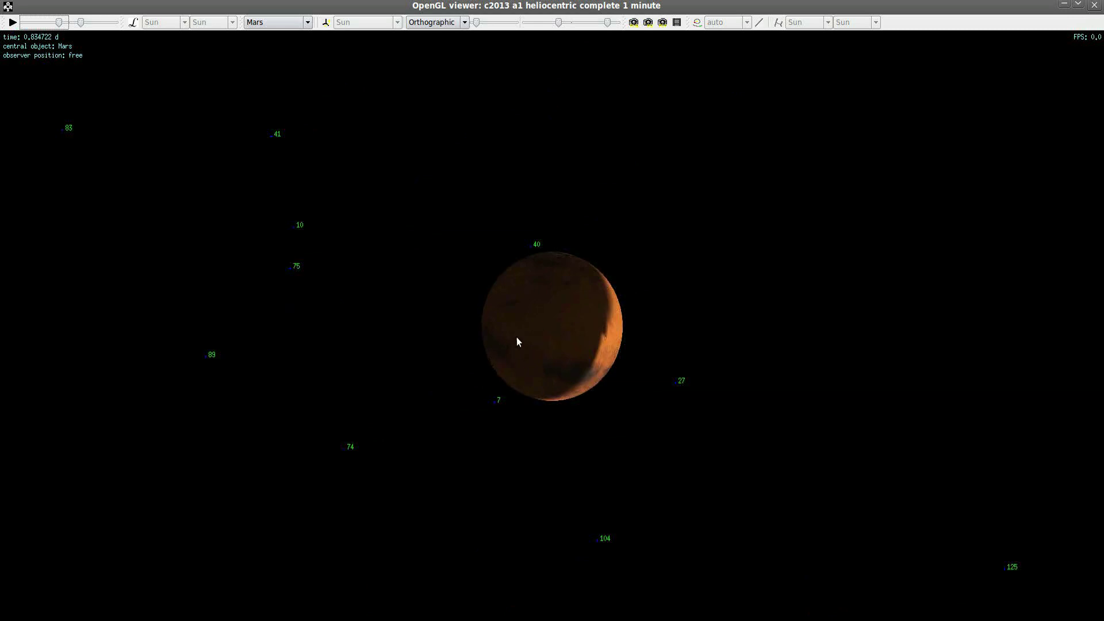
mouse_move(678, 278)
mouse_down()
mouse_move(429, 353)
mouse_move(598, 362)
mouse_up()
Step: Rotate and zoom so the clone stream runs diagonally past Mars
scroll(597, 361, down, 8)
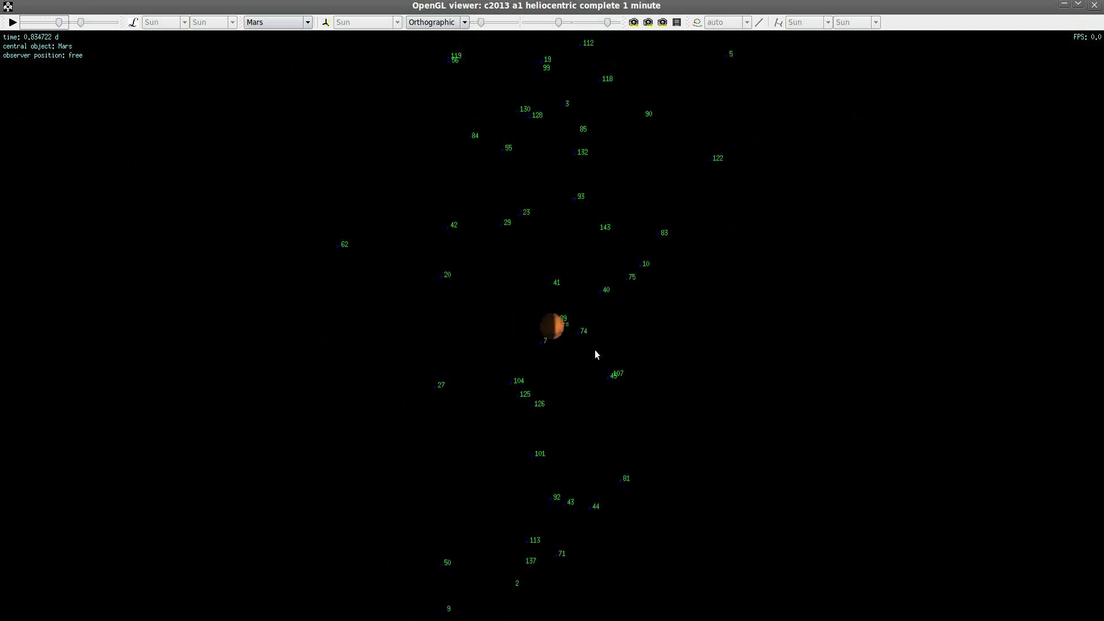
drag(526, 341, 578, 343)
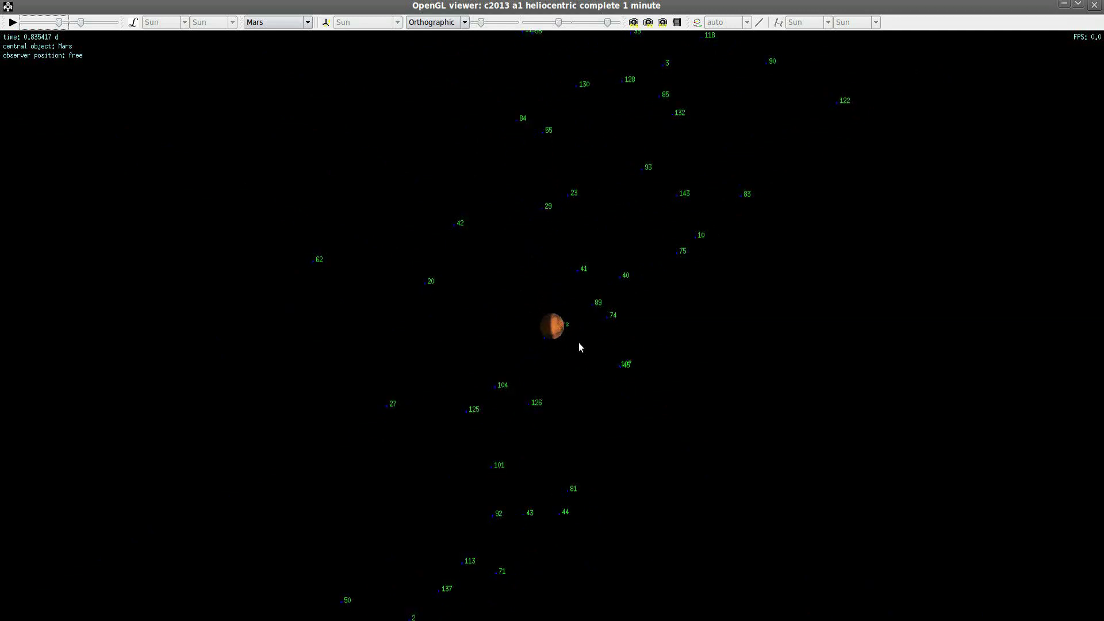
scroll(579, 342, down, 5)
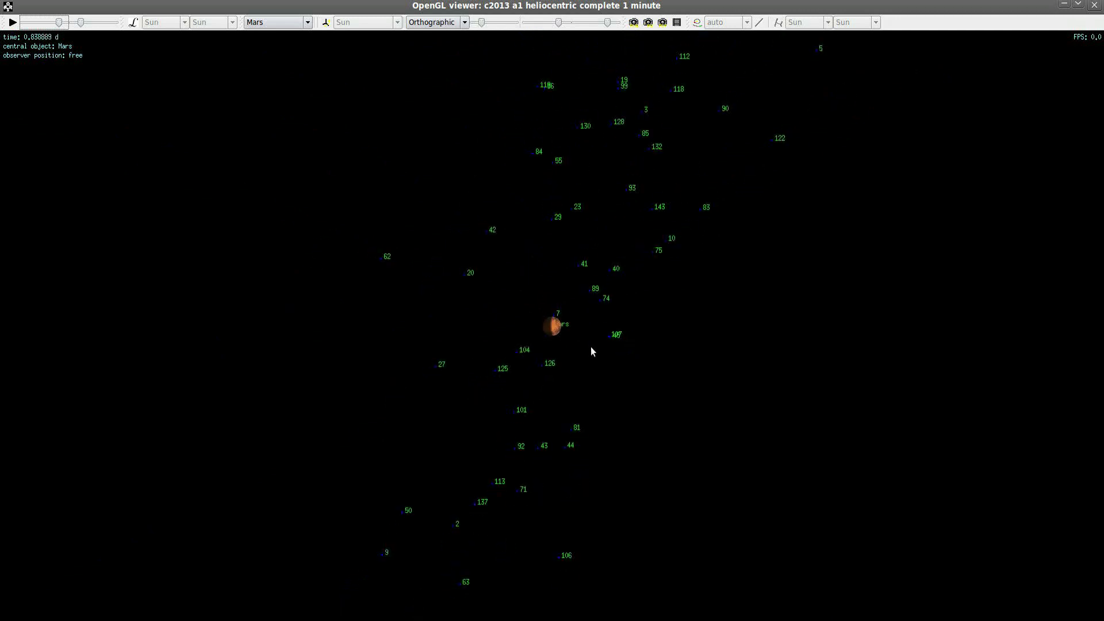
scroll(594, 350, down, 4)
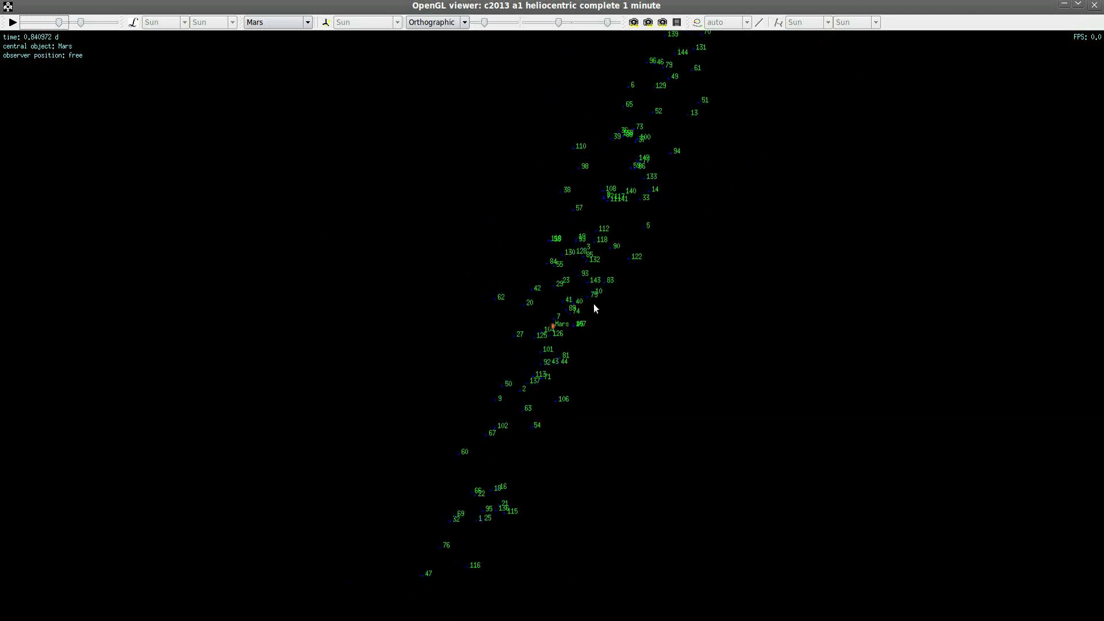
scroll(593, 303, up, 4)
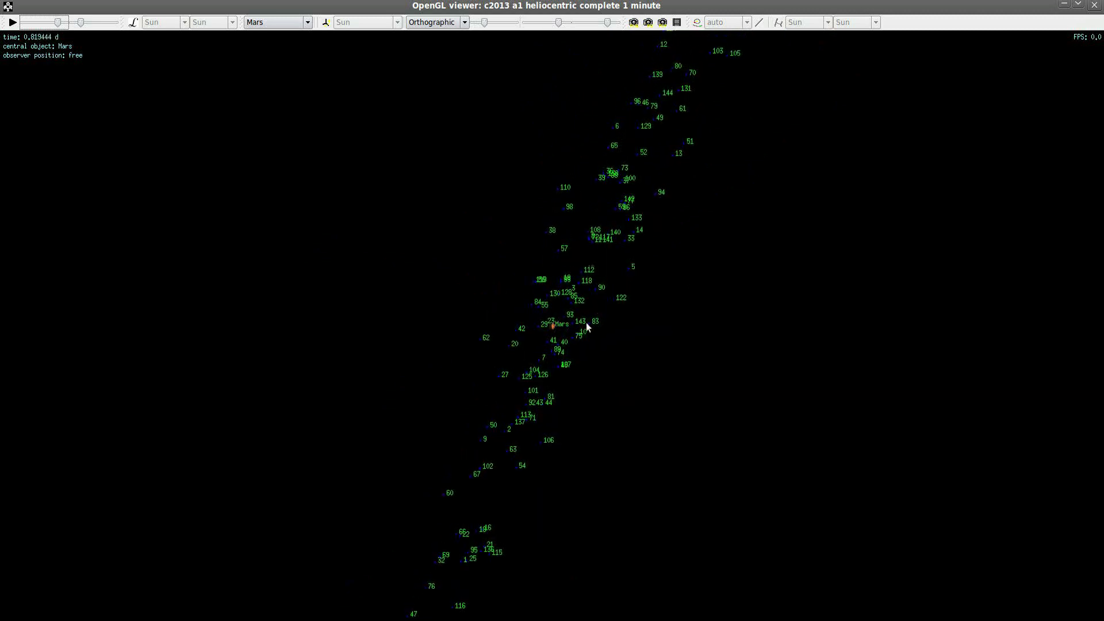
scroll(577, 338, up, 5)
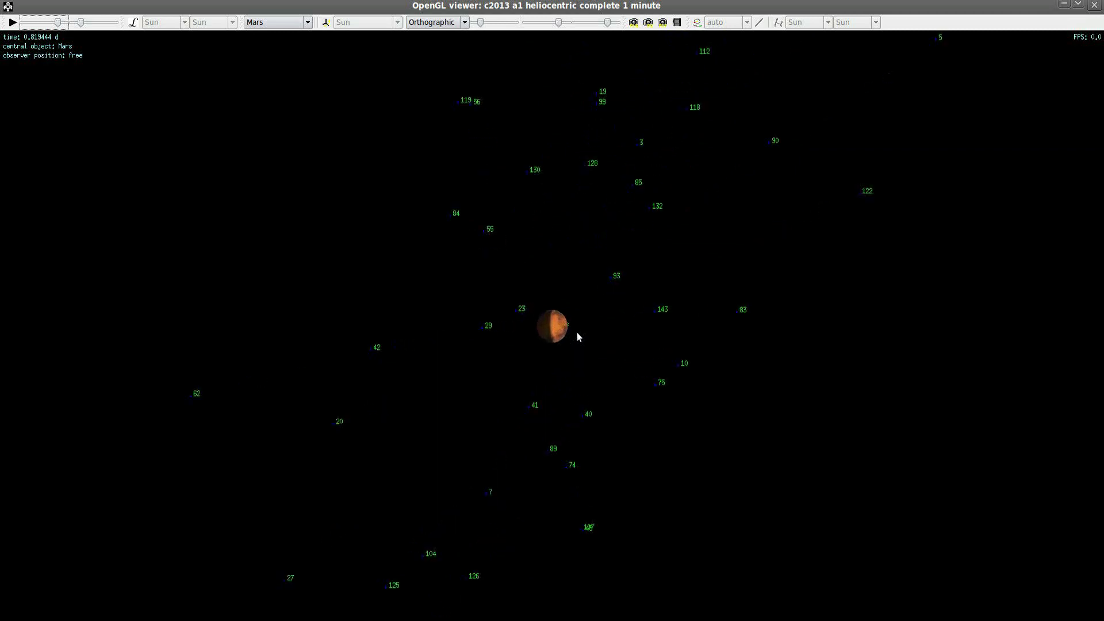
drag(522, 334, 464, 308)
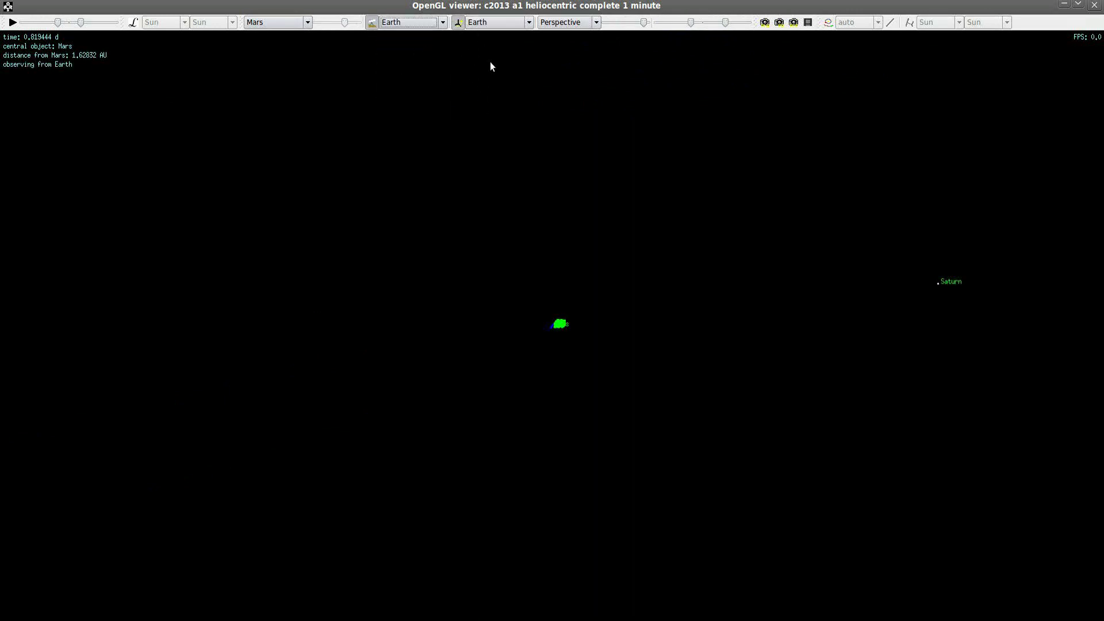
Step: Observe from Earth, adjust the field of view, and move time back to 0.807639 d
click(492, 26)
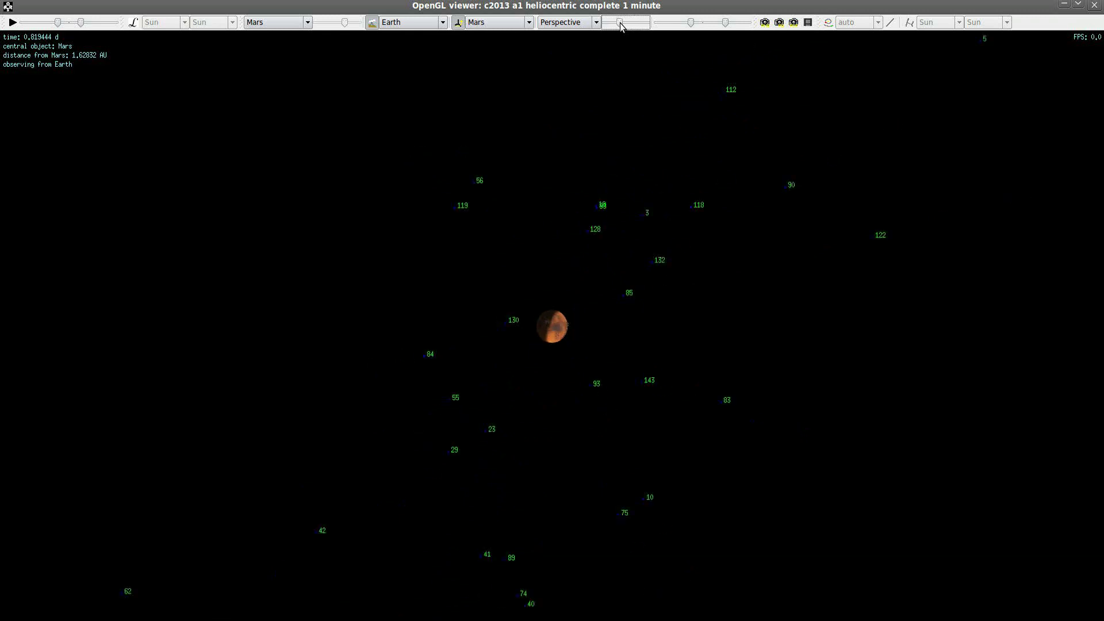
click(495, 23)
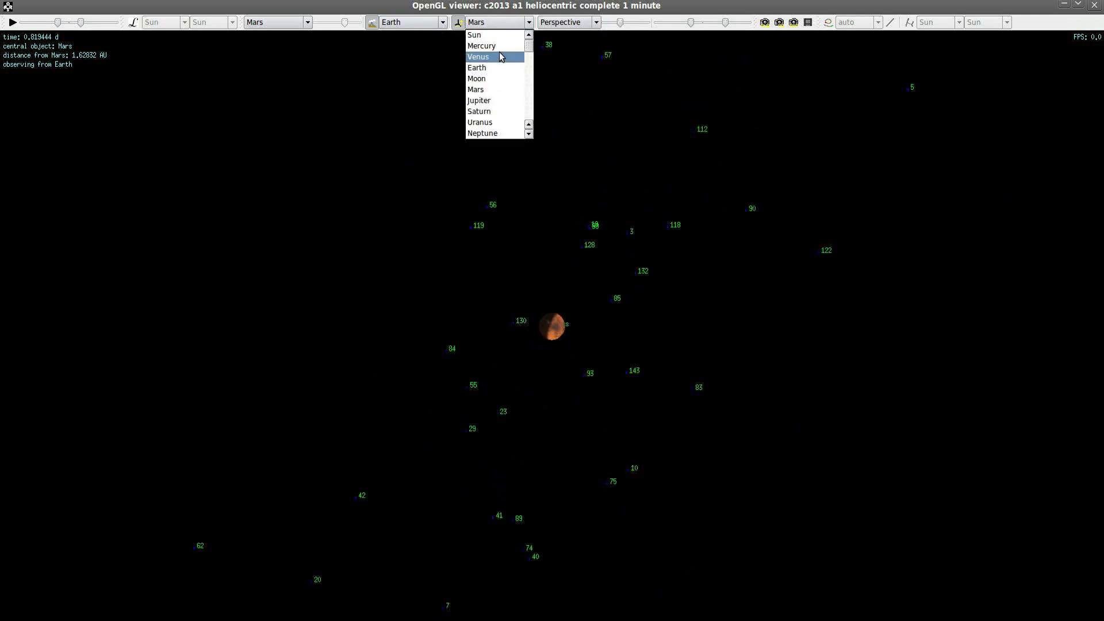
click(493, 68)
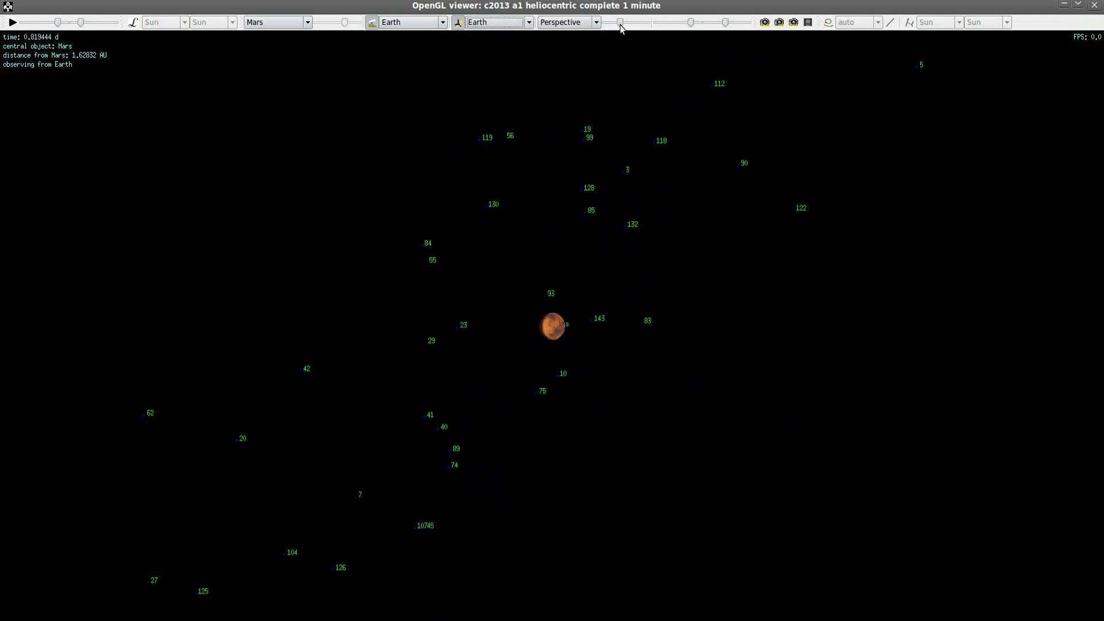
drag(621, 25, 622, 25)
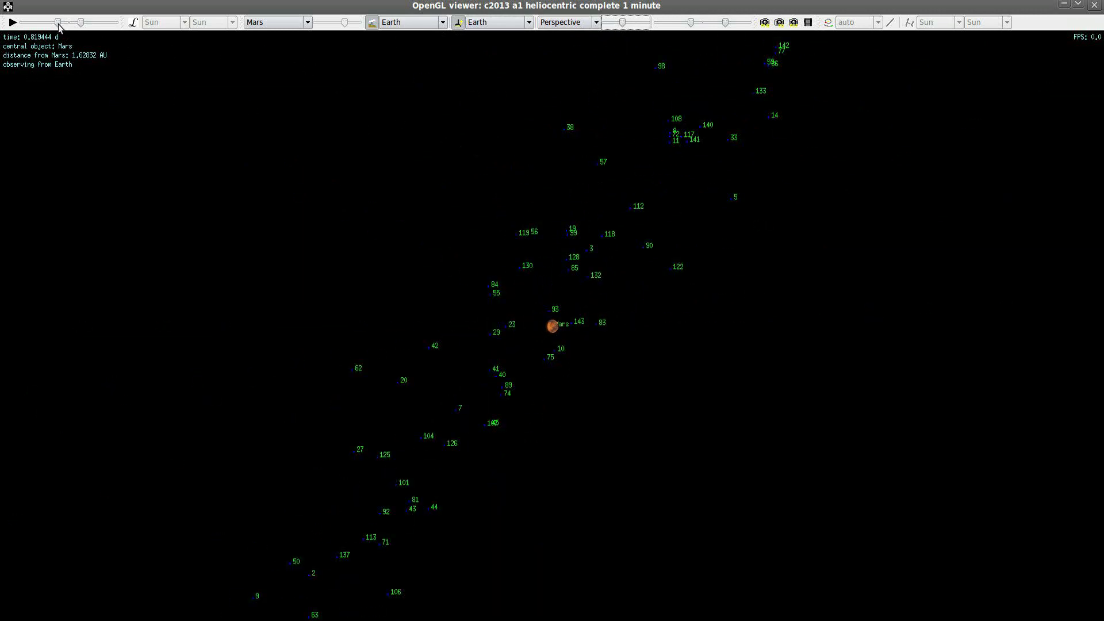
drag(59, 24, 57, 23)
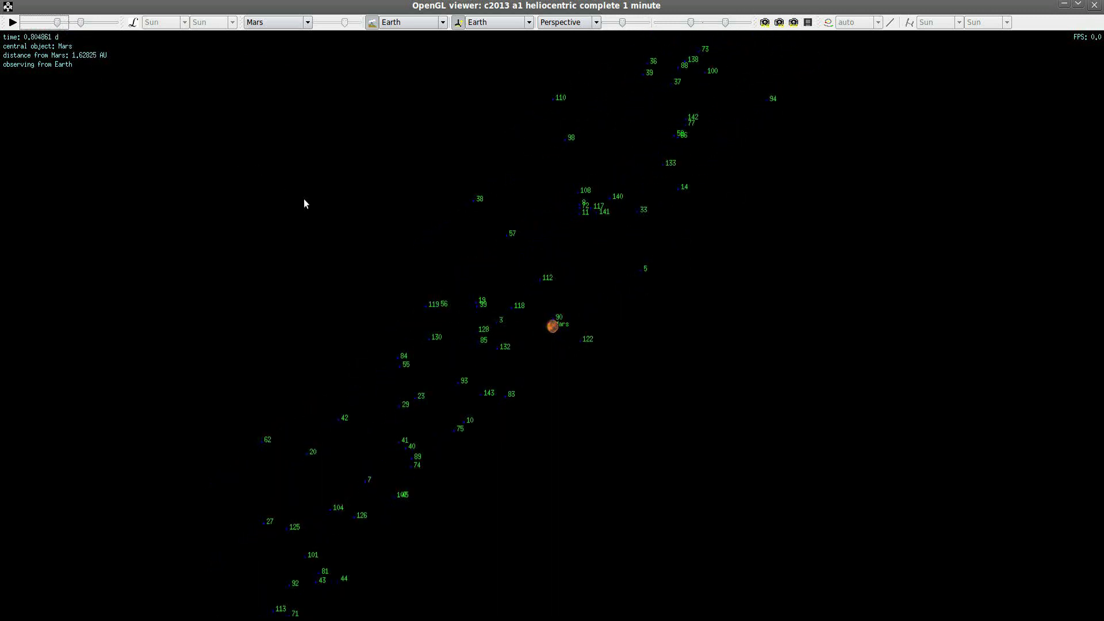
Step: Zoom in and out on Mars as time advances to 0.828472 d, checking clones 41, 40, 89, 74
scroll(509, 319, up, 5)
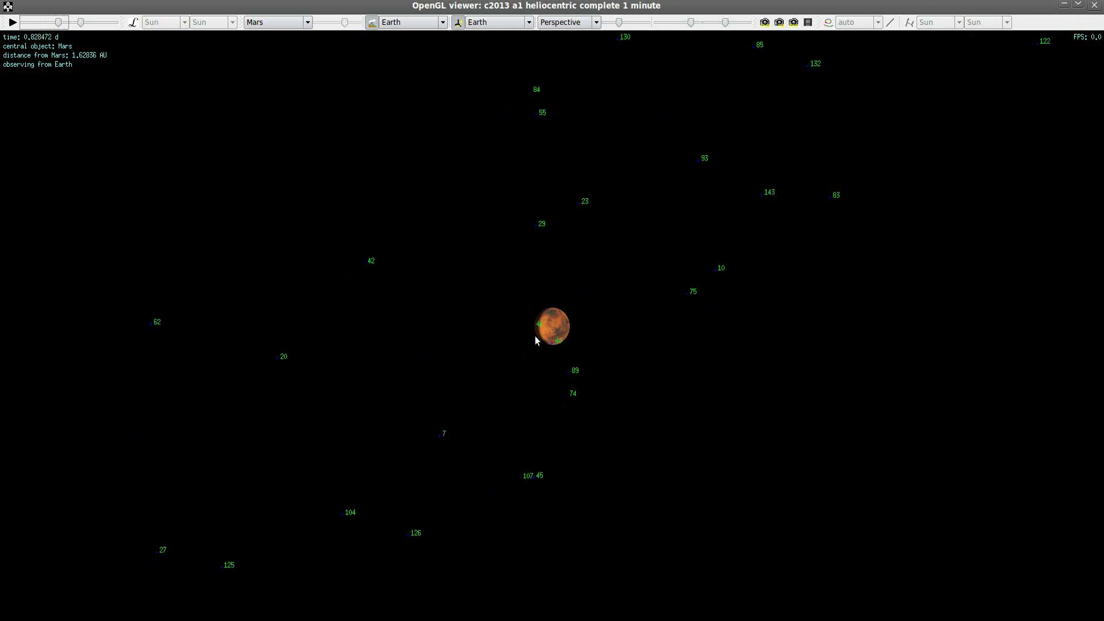
scroll(547, 337, up, 5)
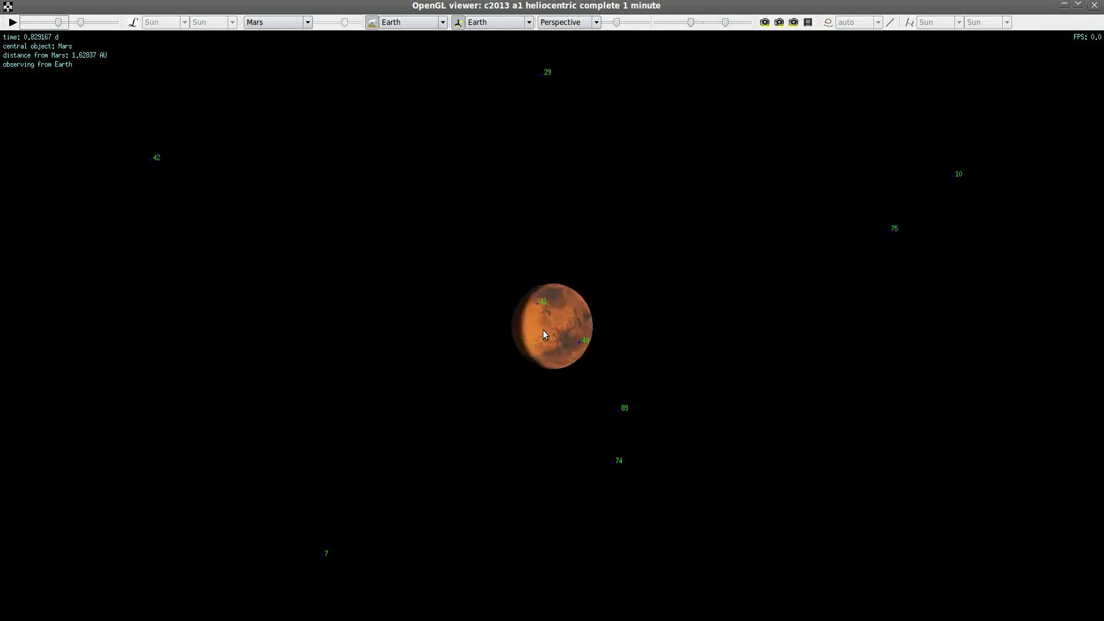
scroll(543, 332, up, 4)
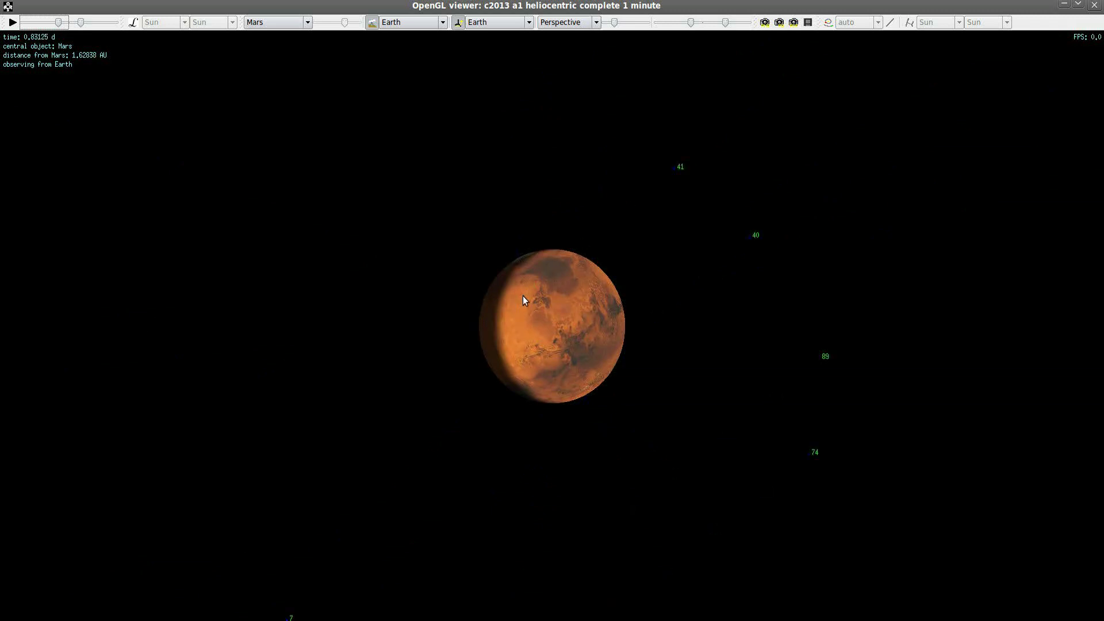
scroll(522, 296, down, 4)
scroll(541, 304, down, 4)
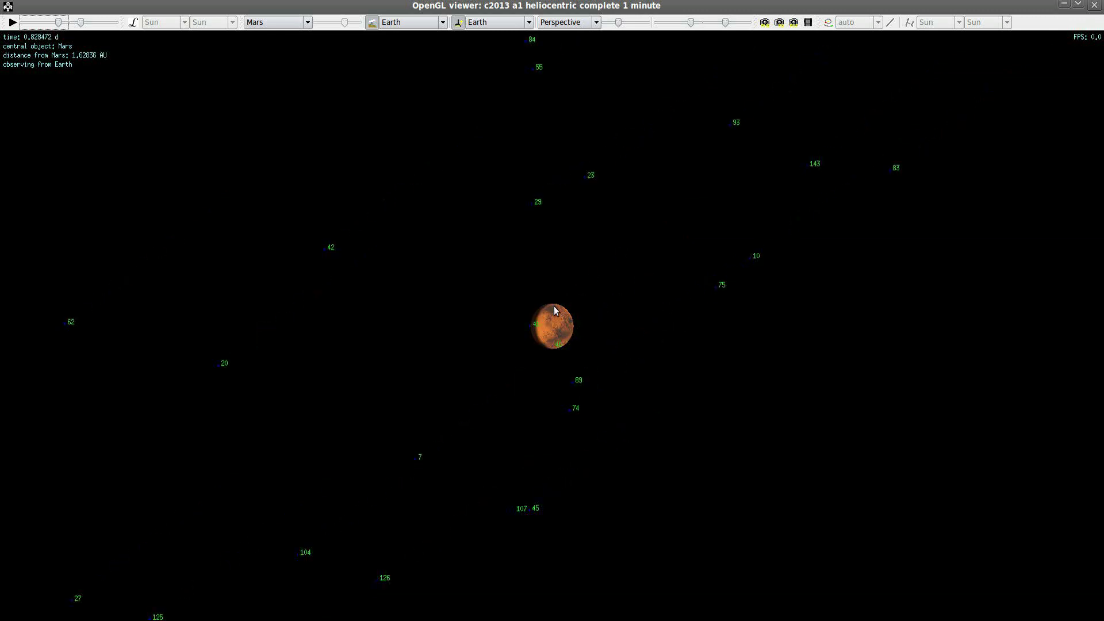
scroll(554, 308, up, 5)
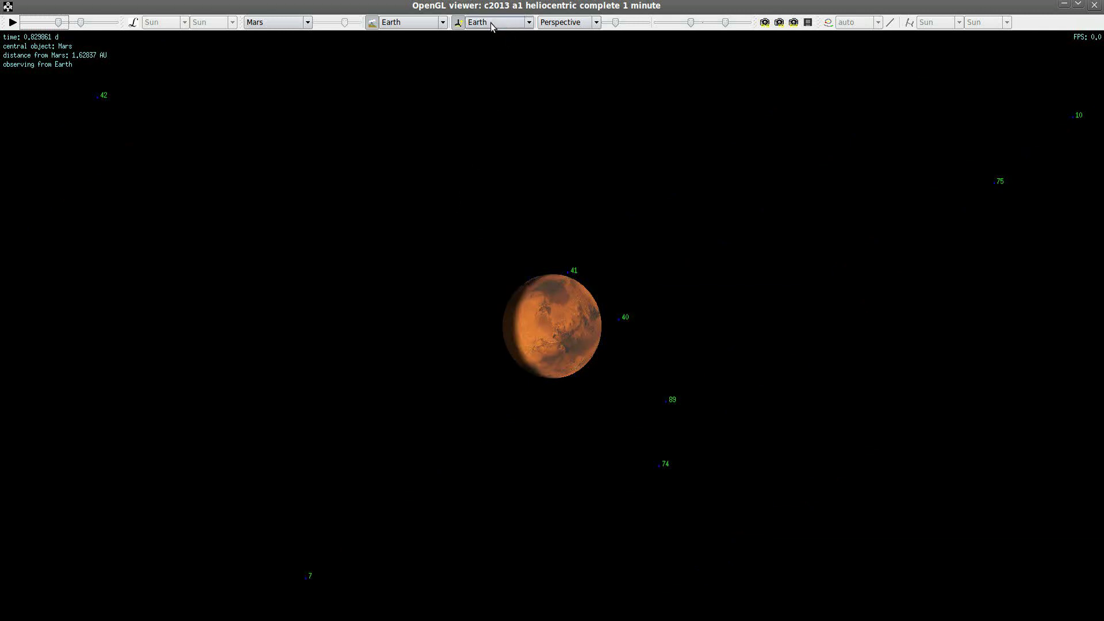
Step: Free the observer, make Earth the central object, and switch to orthographic projection
click(371, 23)
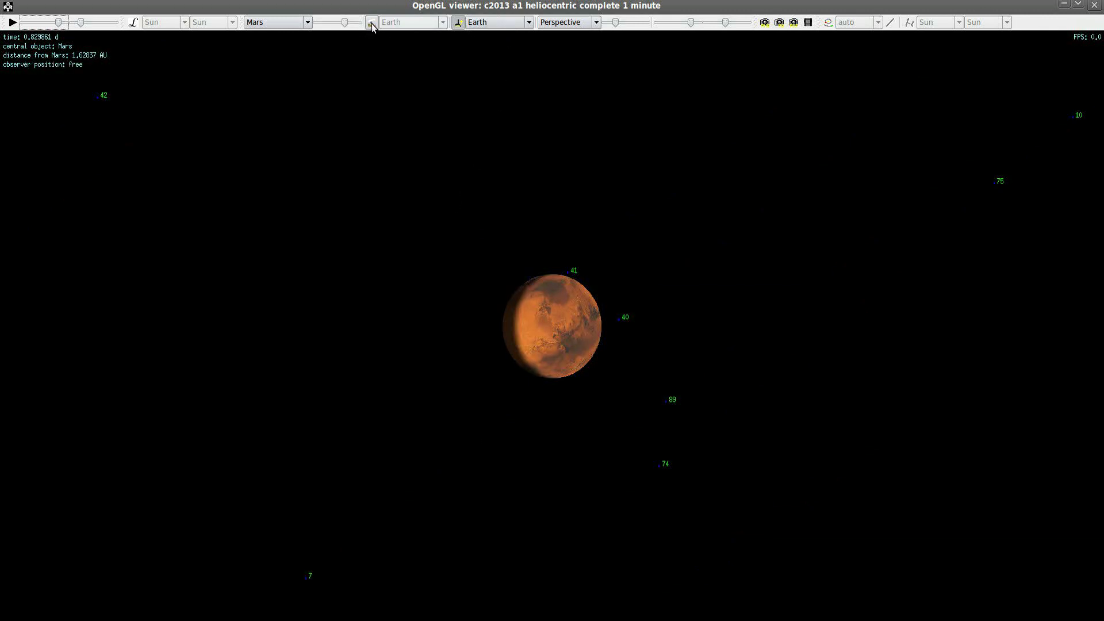
click(290, 26)
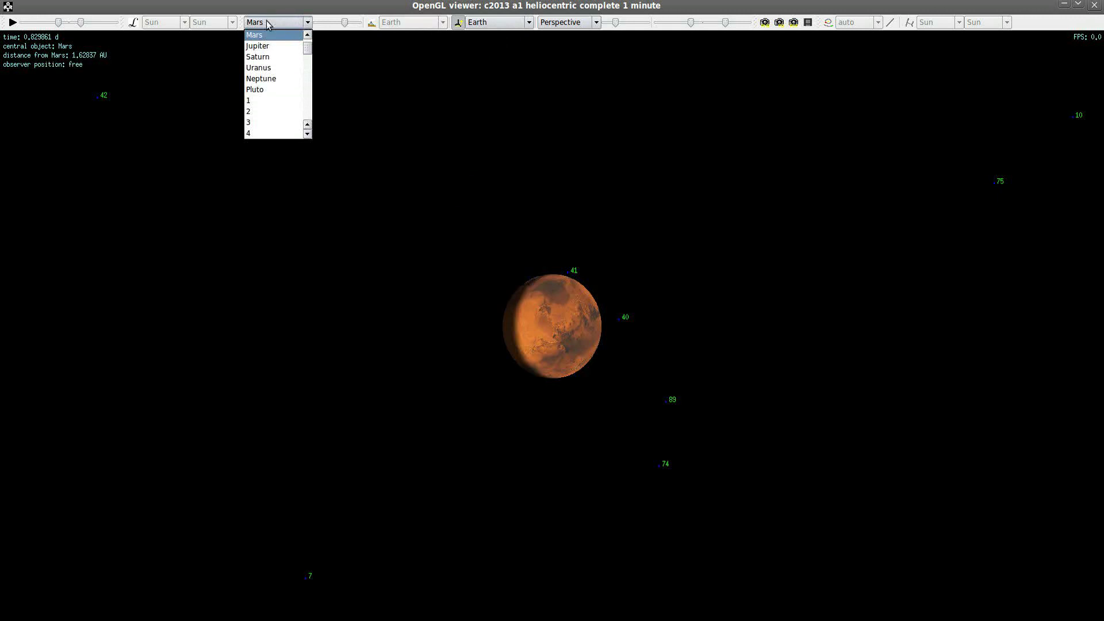
scroll(264, 51, up, 2)
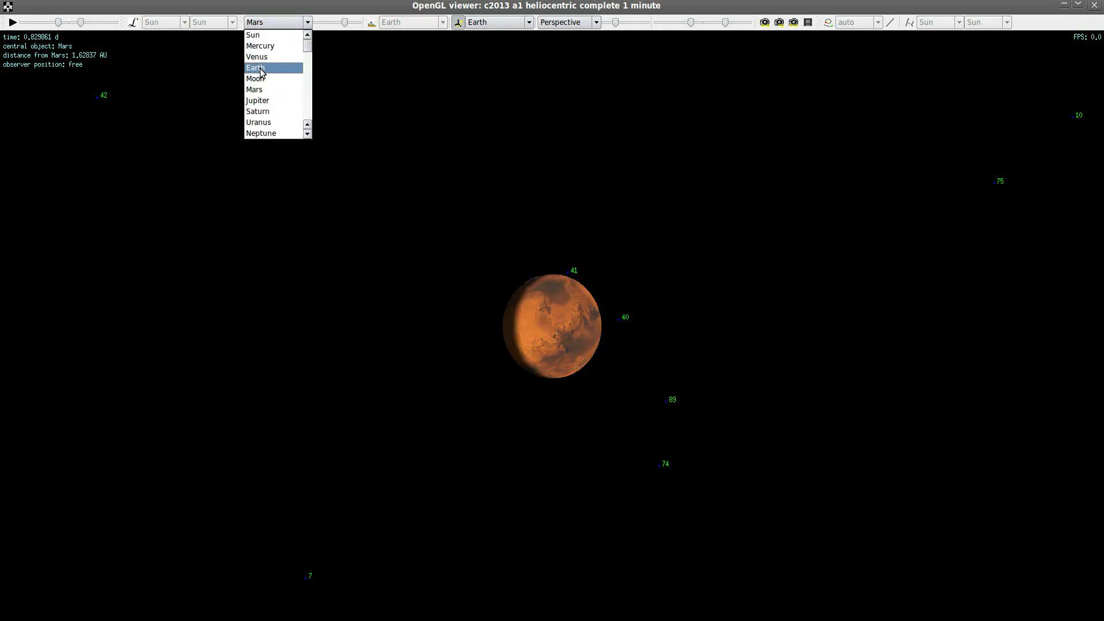
click(263, 68)
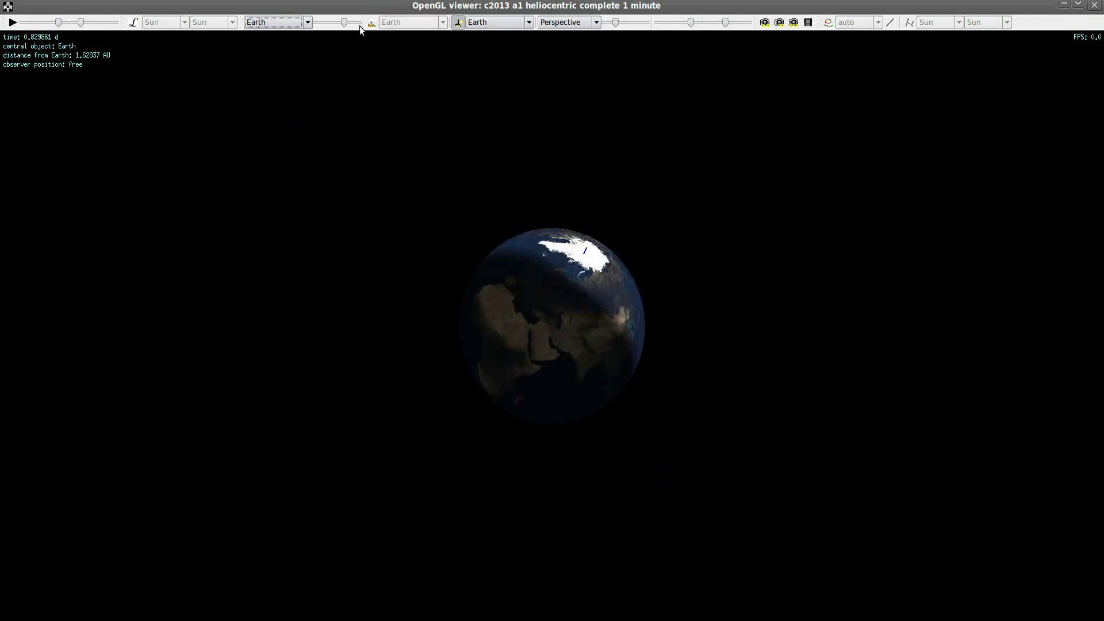
click(567, 22)
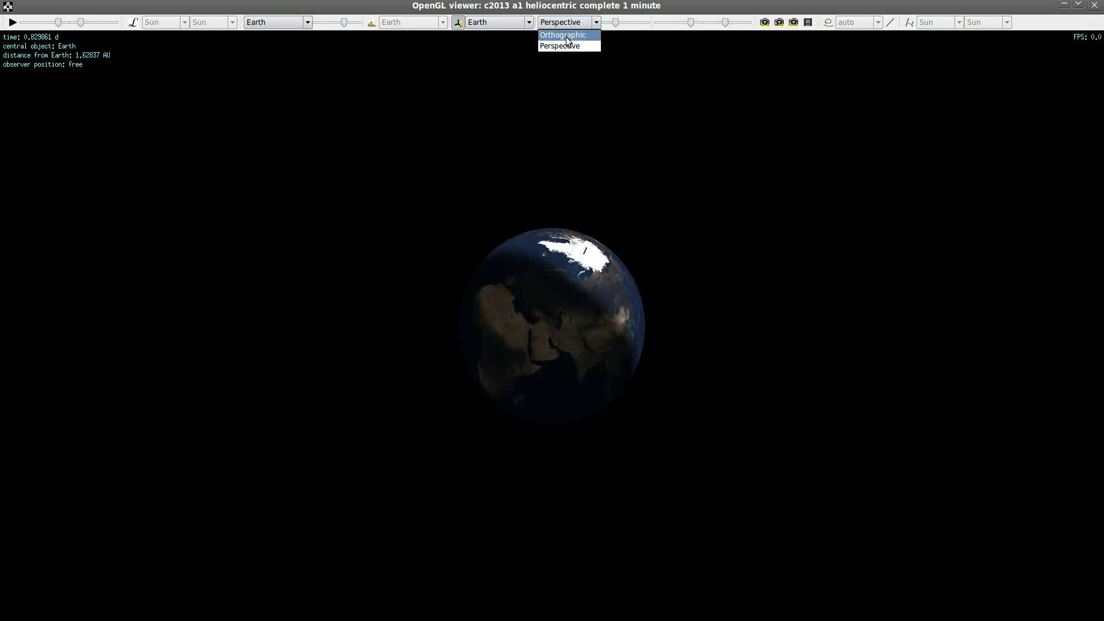
click(566, 44)
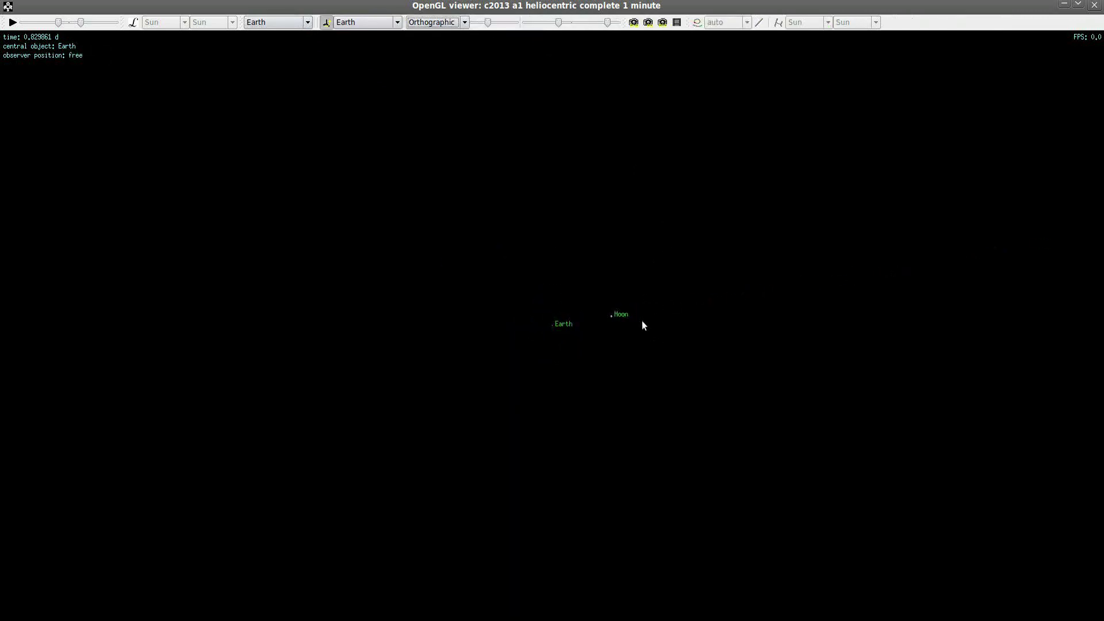
Step: Show orbits and comet paths and zoom in until Earth fills the view
drag(489, 26, 503, 27)
click(697, 22)
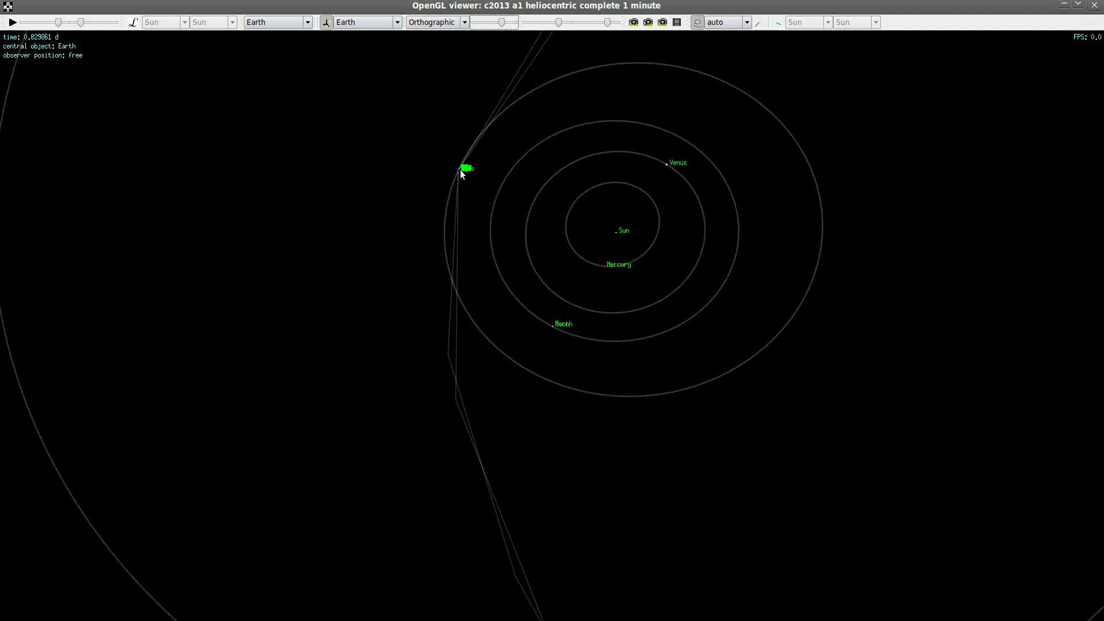
scroll(557, 328, up, 5)
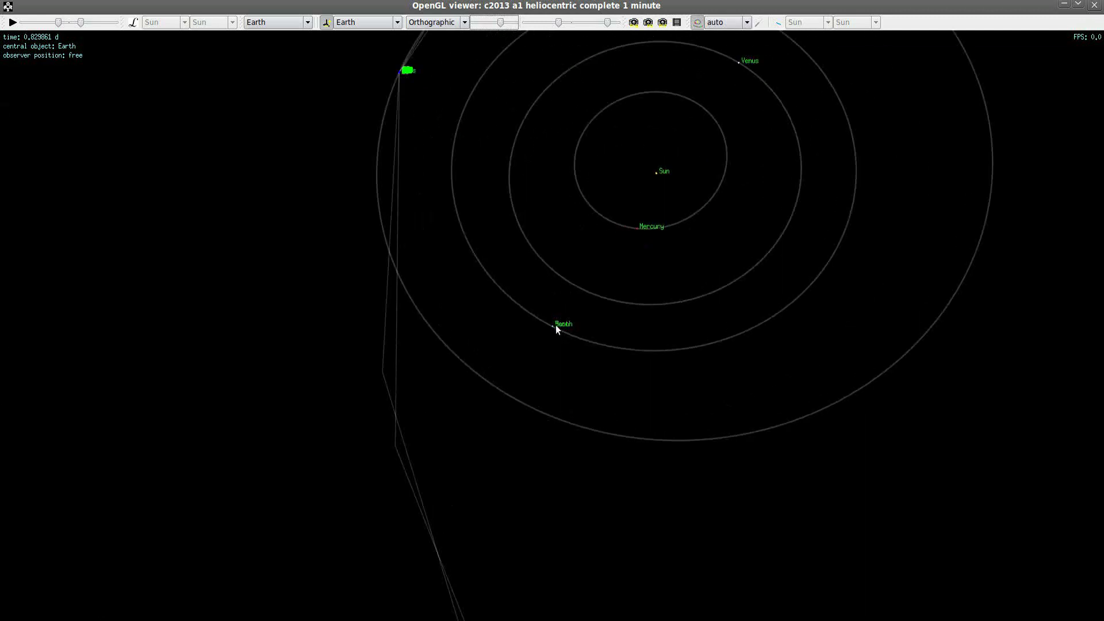
drag(556, 332, 653, 38)
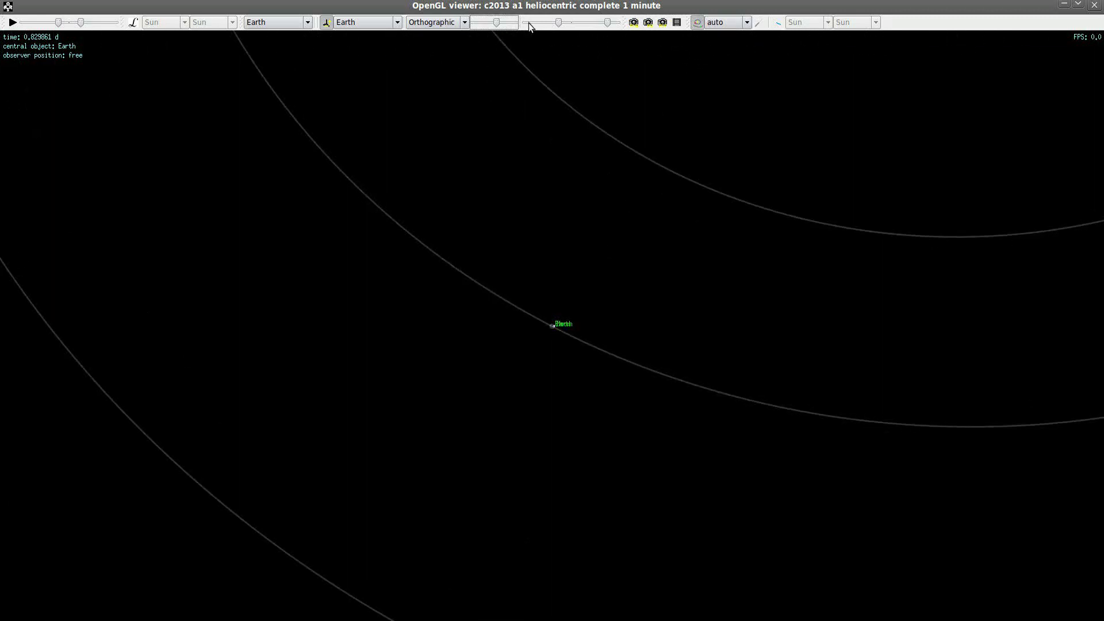
drag(498, 20, 476, 24)
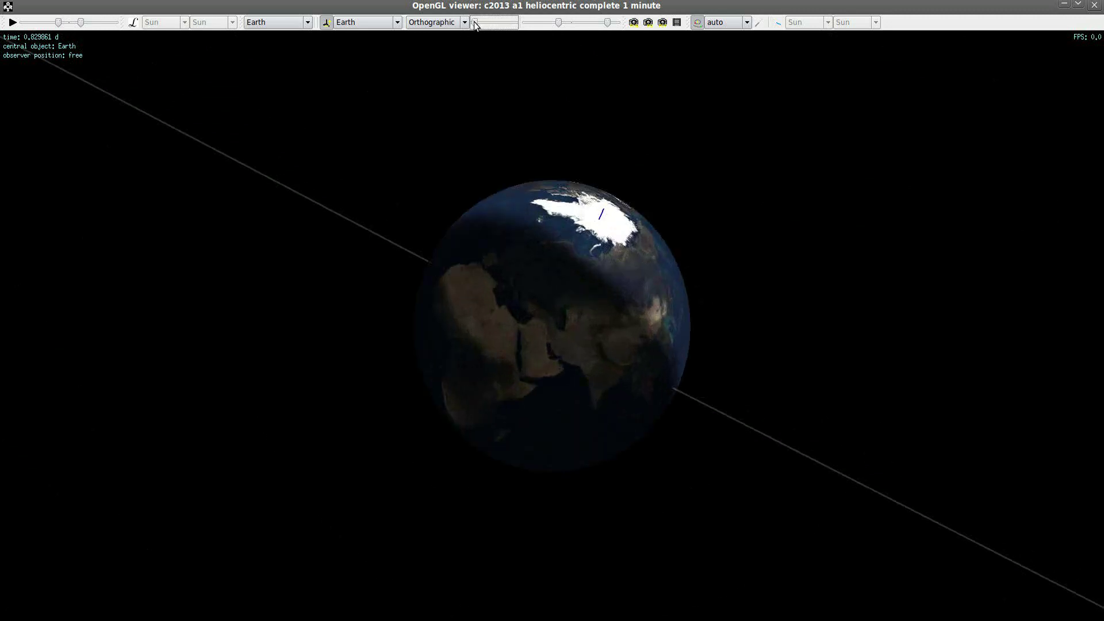
Step: Rotate the view around Earth to show the Americas
drag(521, 242, 743, 383)
drag(626, 318, 545, 348)
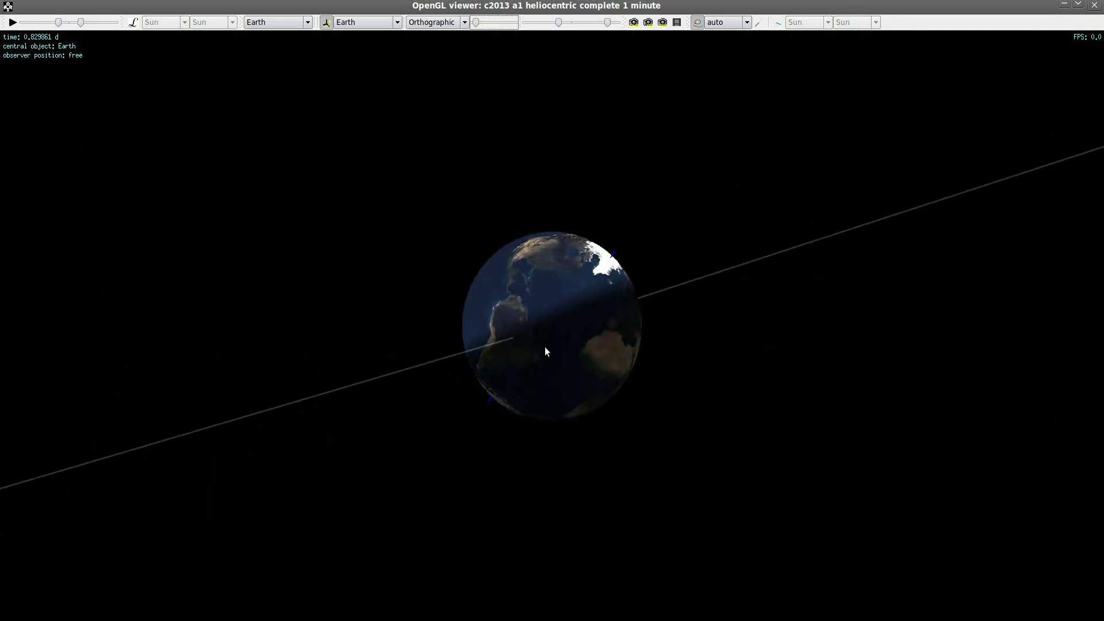
drag(559, 283, 253, 131)
Step: Set the time to 0.933333 d, rotate to Antarctica, and zoom out to reveal the Moon's orbit
click(58, 24)
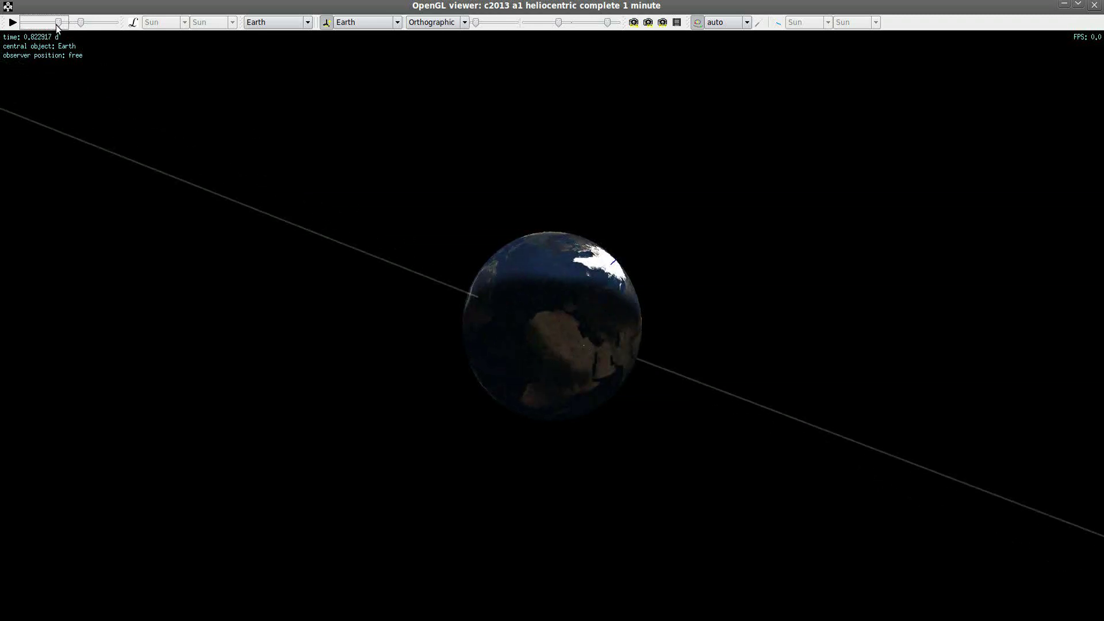
mouse_move(58, 26)
mouse_down()
mouse_move(19, 25)
mouse_move(62, 28)
mouse_up()
drag(345, 153, 517, 81)
scroll(542, 256, up, 5)
scroll(539, 207, down, 10)
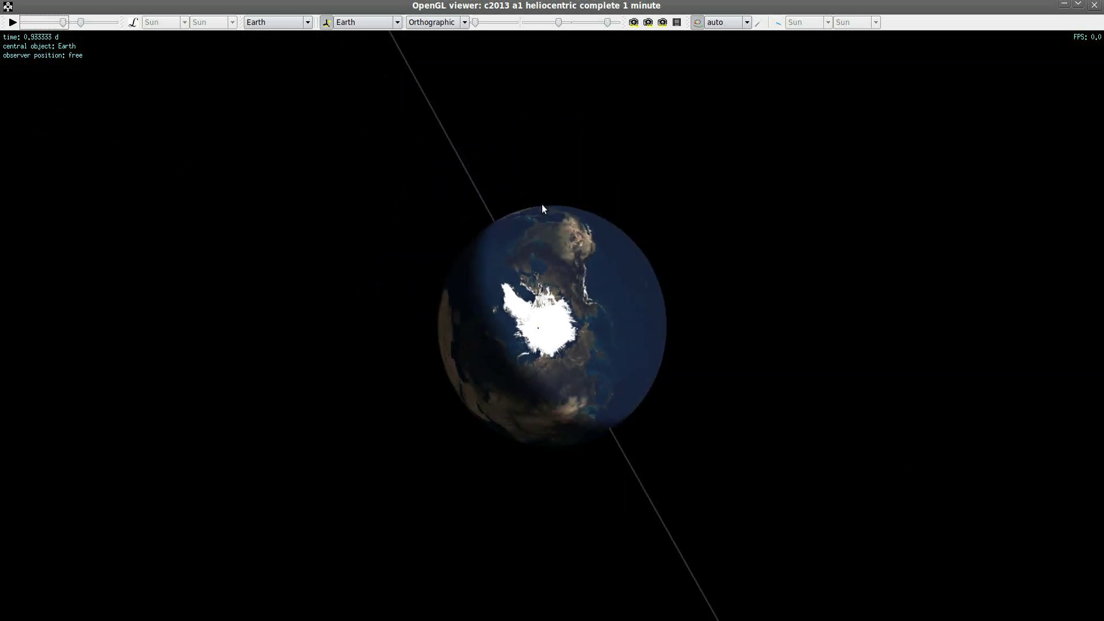
scroll(546, 245, up, 4)
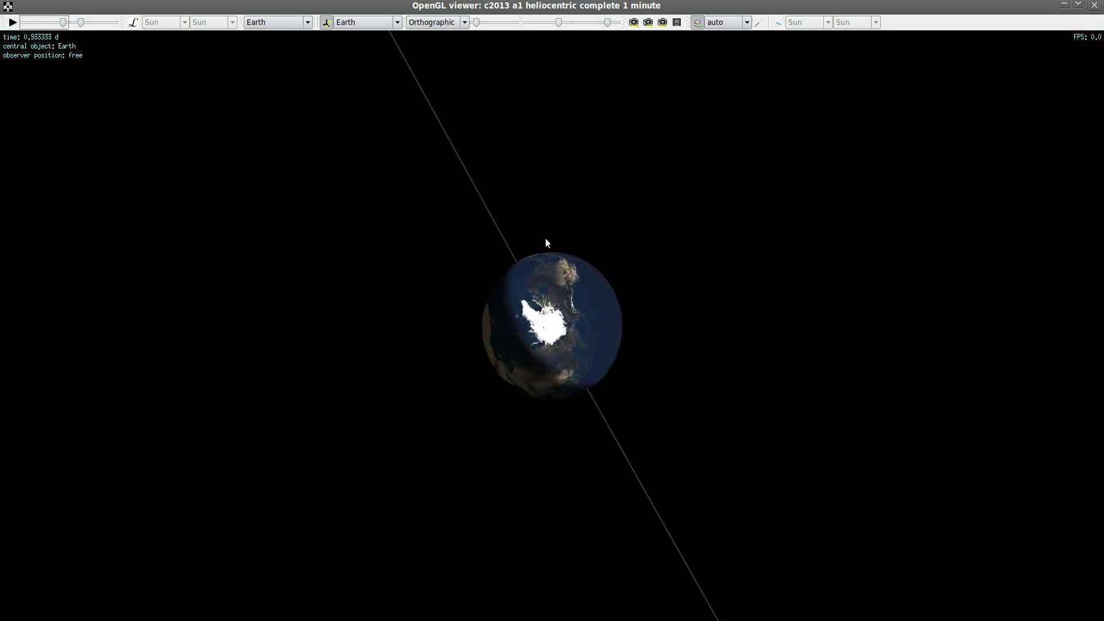
drag(547, 241, 577, 368)
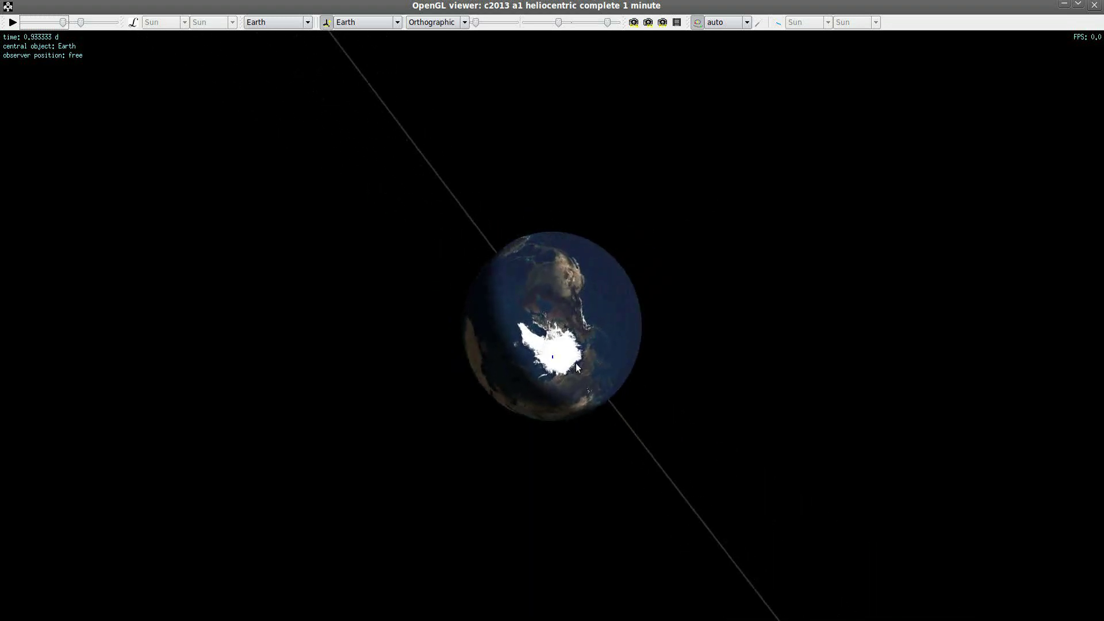
drag(568, 284, 579, 353)
Step: Tilt the Moon's orbit, zoom out to Mercury and the Sun, then back to Earth
scroll(580, 357, down, 10)
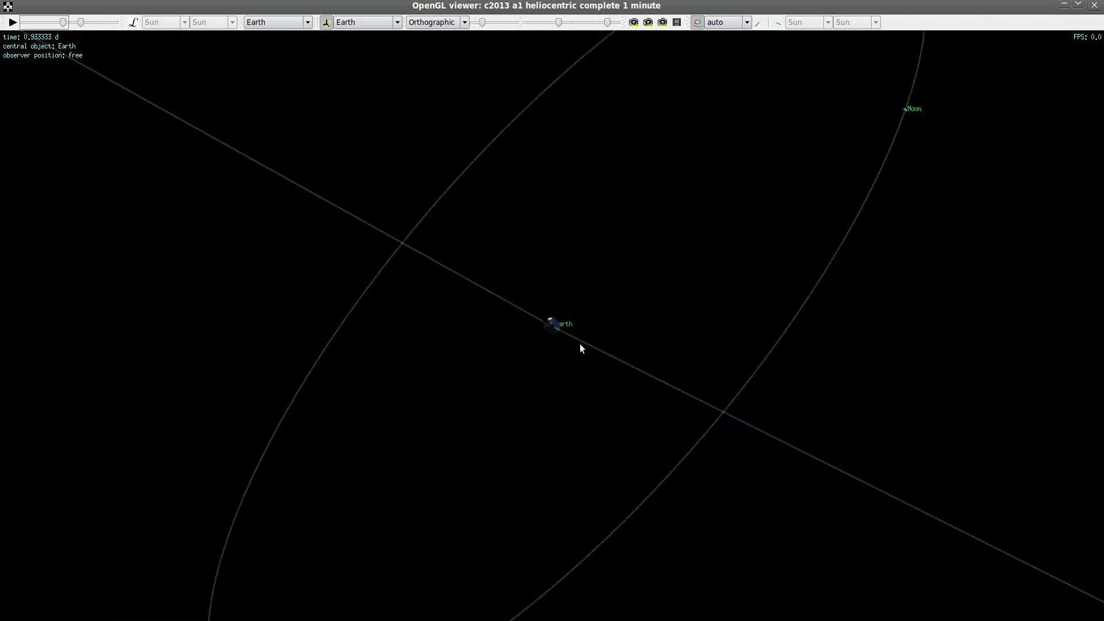
drag(585, 342, 557, 330)
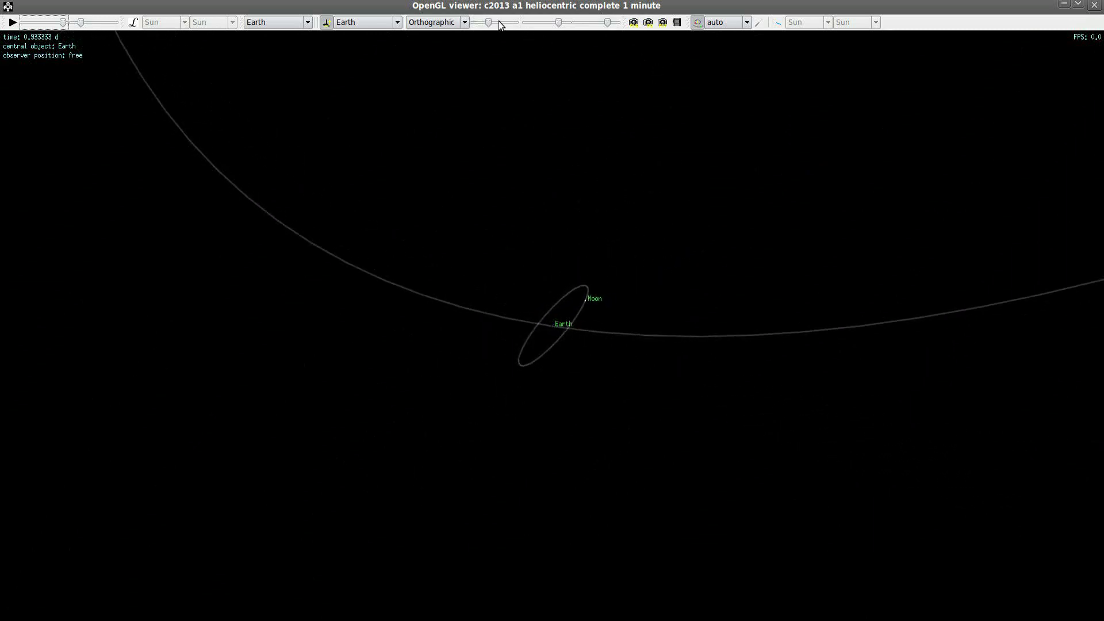
drag(488, 22, 499, 47)
drag(542, 208, 610, 151)
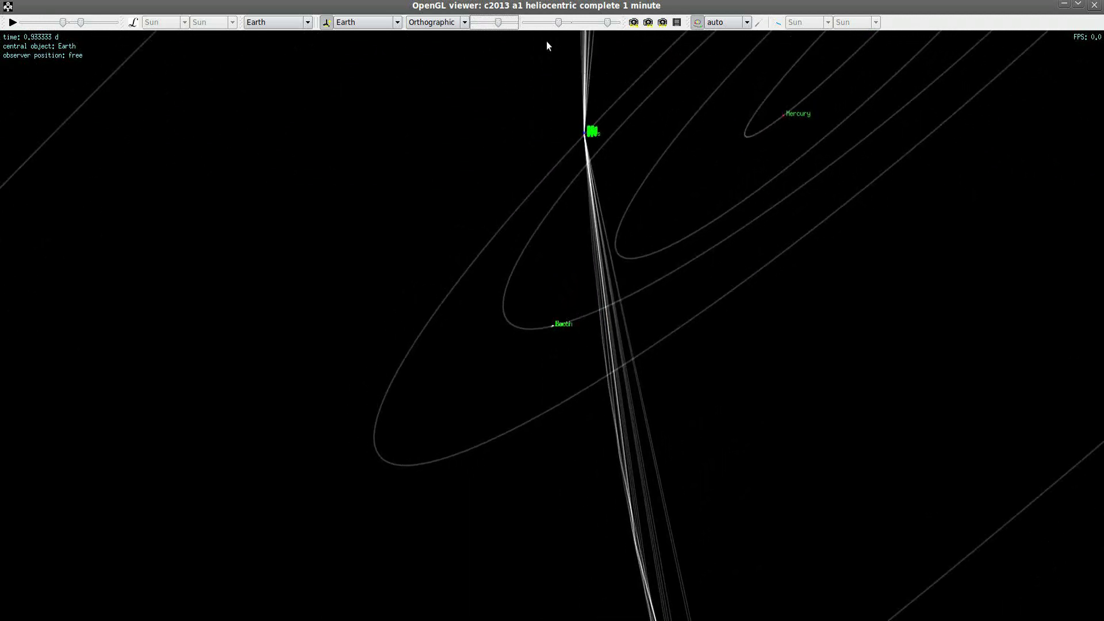
drag(497, 26, 475, 30)
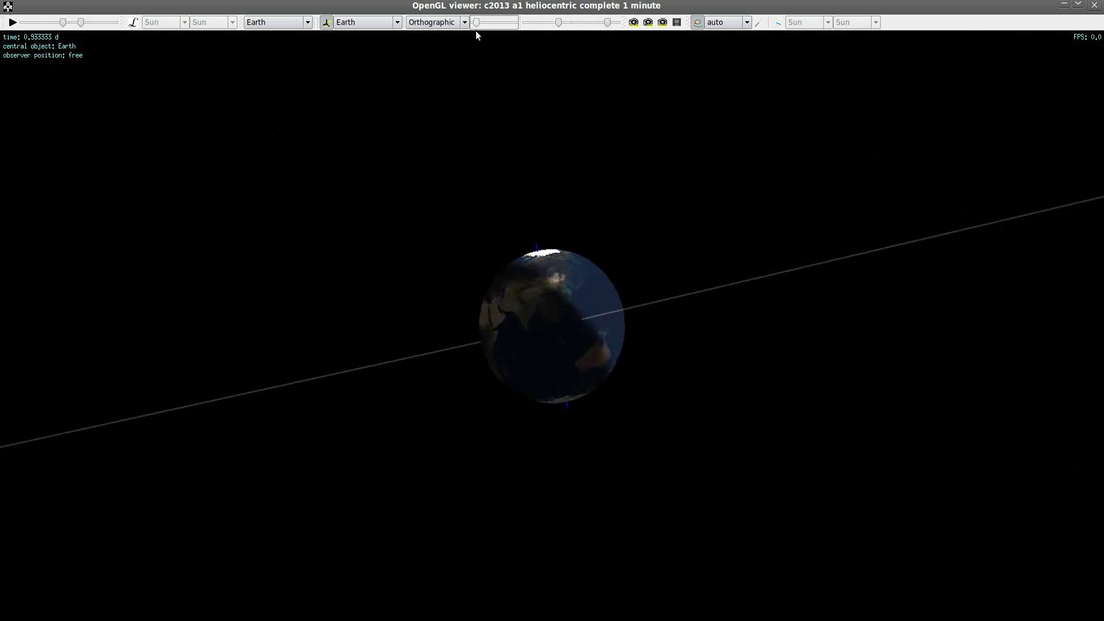
Step: Rotate around Earth until Antarctica turns away and the orbit line runs steeply
drag(527, 287, 557, 334)
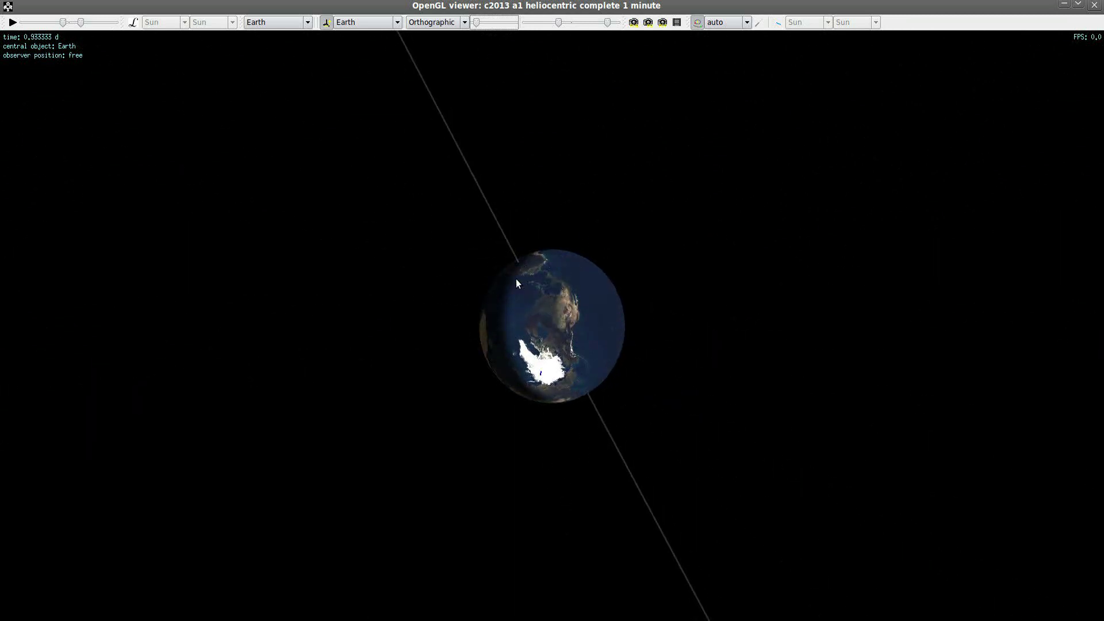
drag(515, 284, 691, 238)
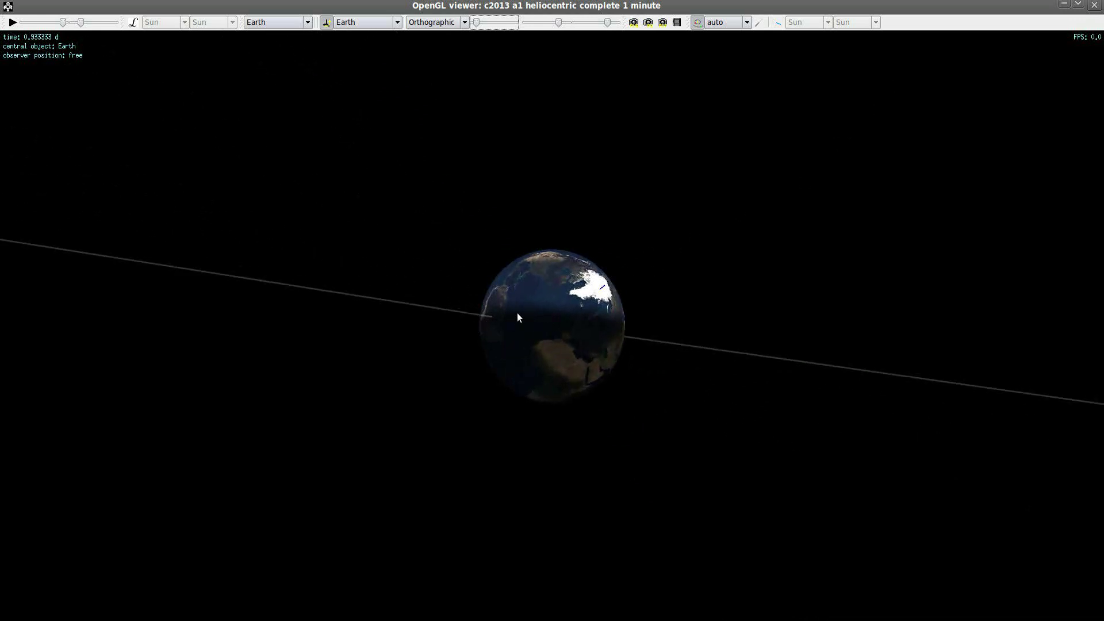
drag(723, 269, 584, 328)
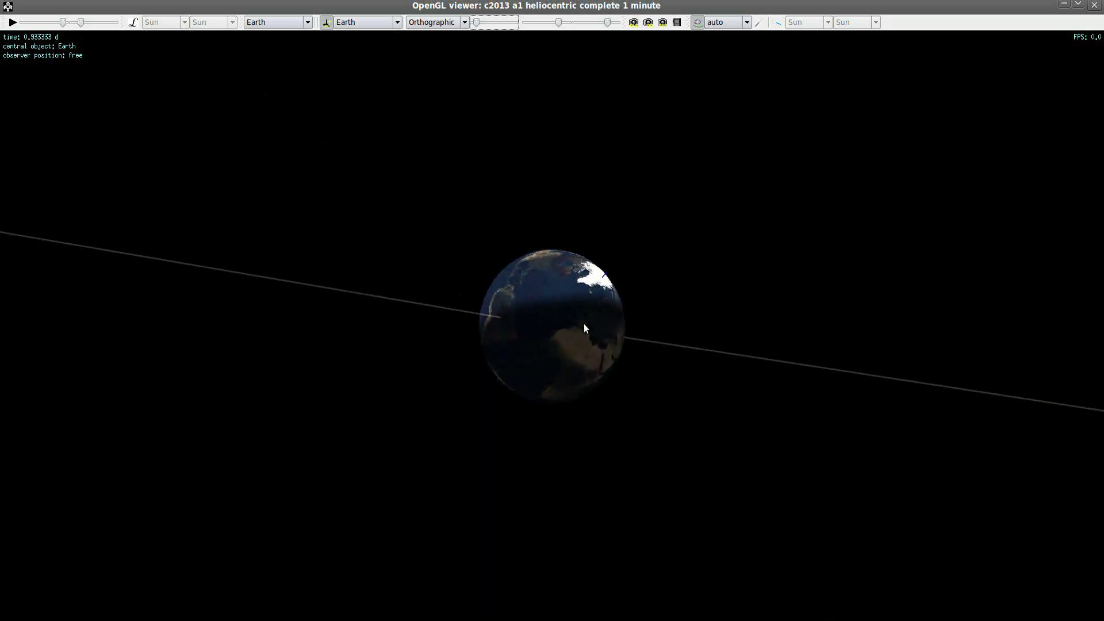
drag(626, 280, 562, 363)
scroll(566, 353, down, 5)
scroll(568, 350, down, 2)
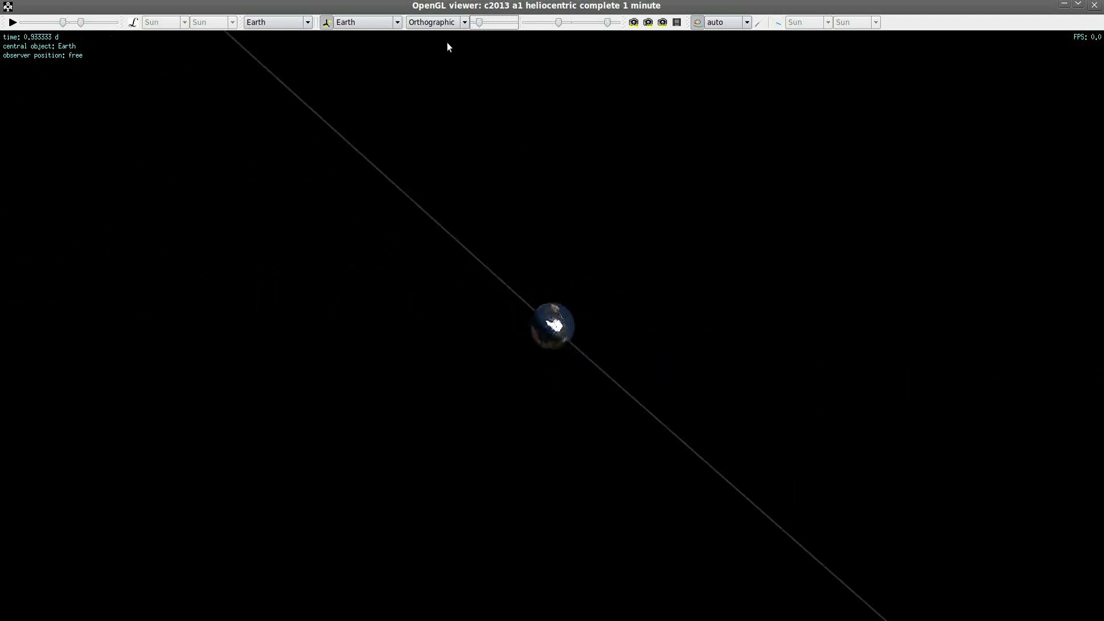
Step: Zoom far out and tilt so the comet path runs vertically among elliptical orbits
drag(482, 23, 501, 26)
drag(546, 132, 437, 92)
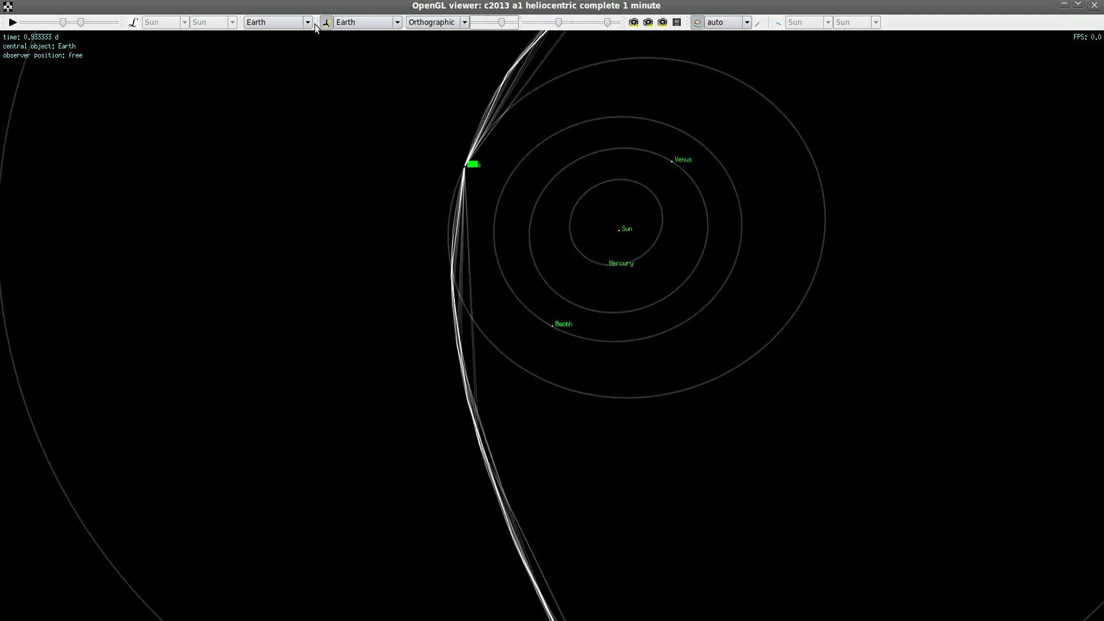
click(431, 23)
click(430, 23)
drag(581, 192, 605, 215)
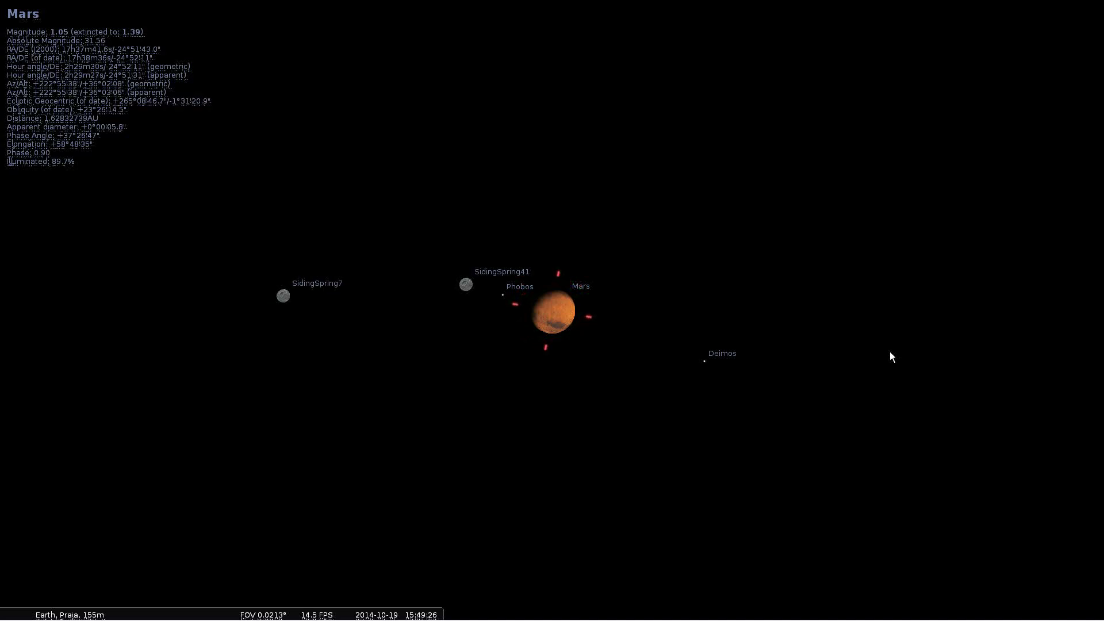
Step: Switch to the Stellarium window showing Mars on 2014-10-19
mouse_move(371, 601)
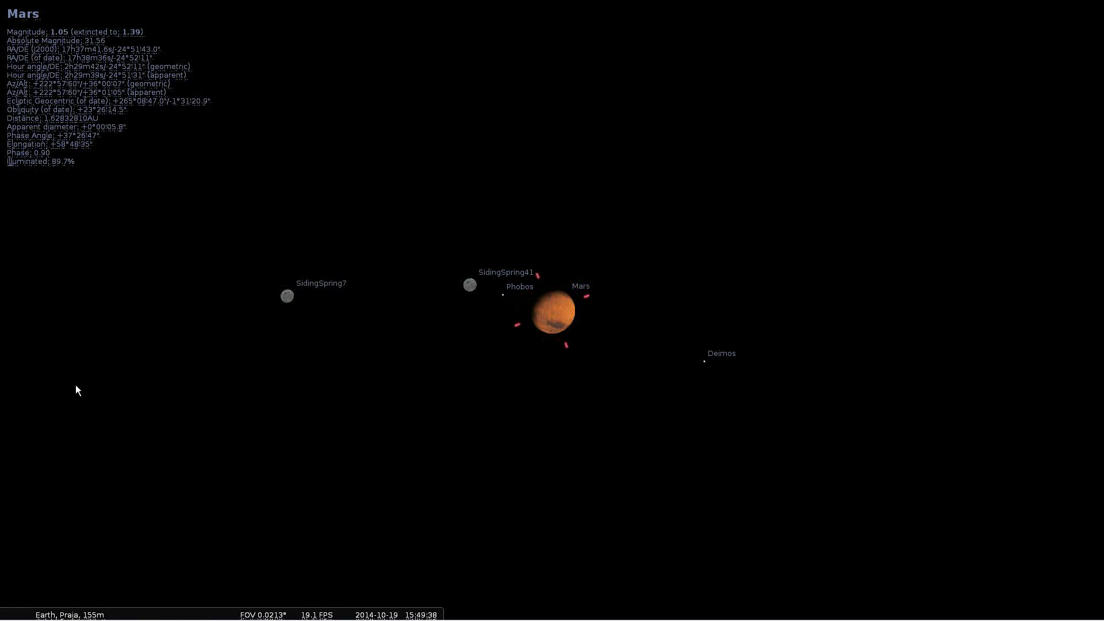
Step: Open the Location window showing Praia, Cape Verde at 155 m, then refocus the sky
mouse_move(1, 371)
click(15, 376)
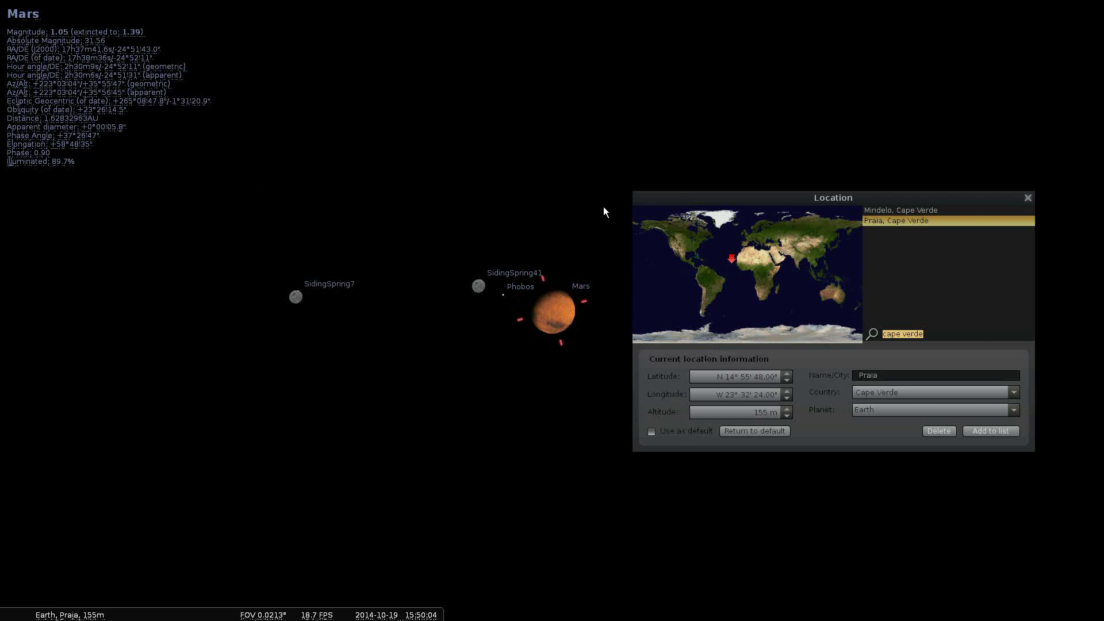
click(556, 313)
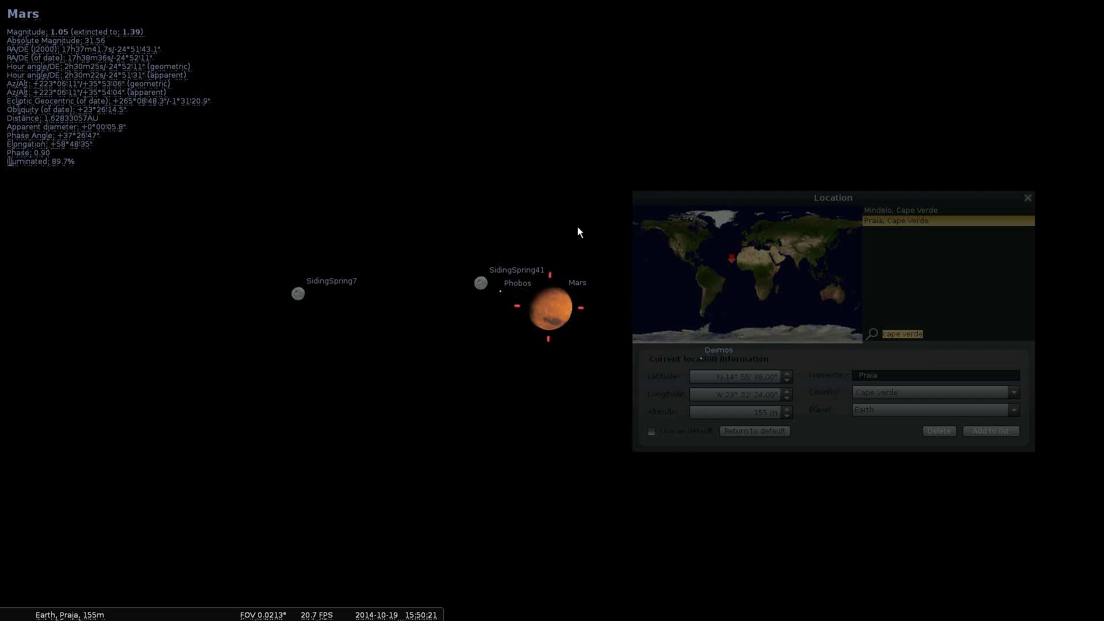
Step: Move the Location window aside and try several map points around N 41–44°, W 3–19°
drag(725, 196, 705, 198)
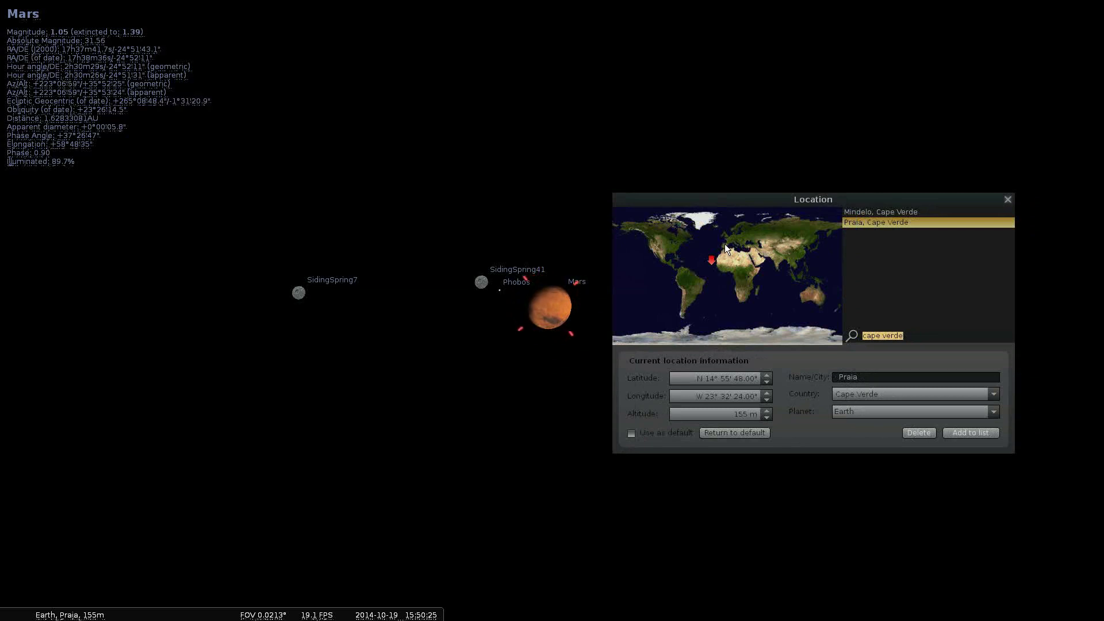
click(724, 245)
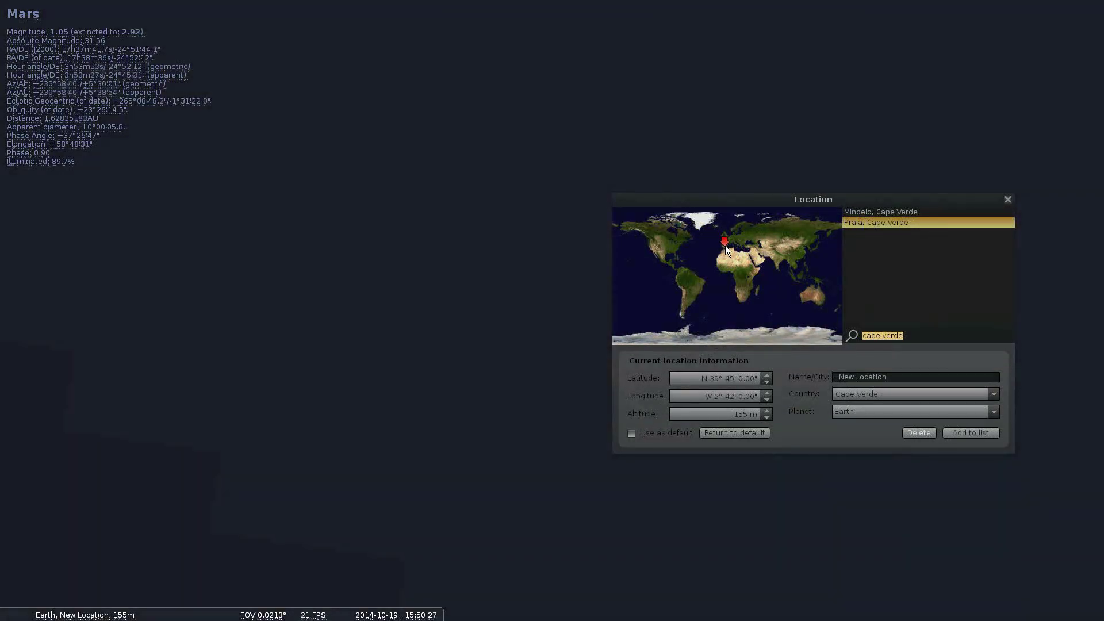
drag(678, 198, 802, 183)
click(848, 229)
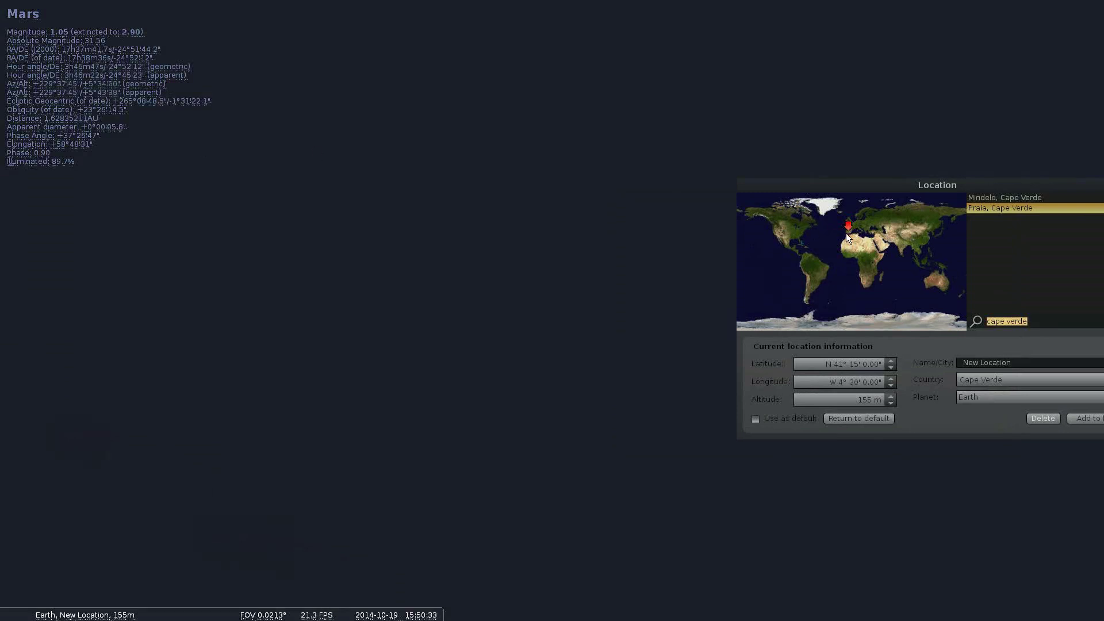
click(848, 229)
click(844, 228)
mouse_move(19, 475)
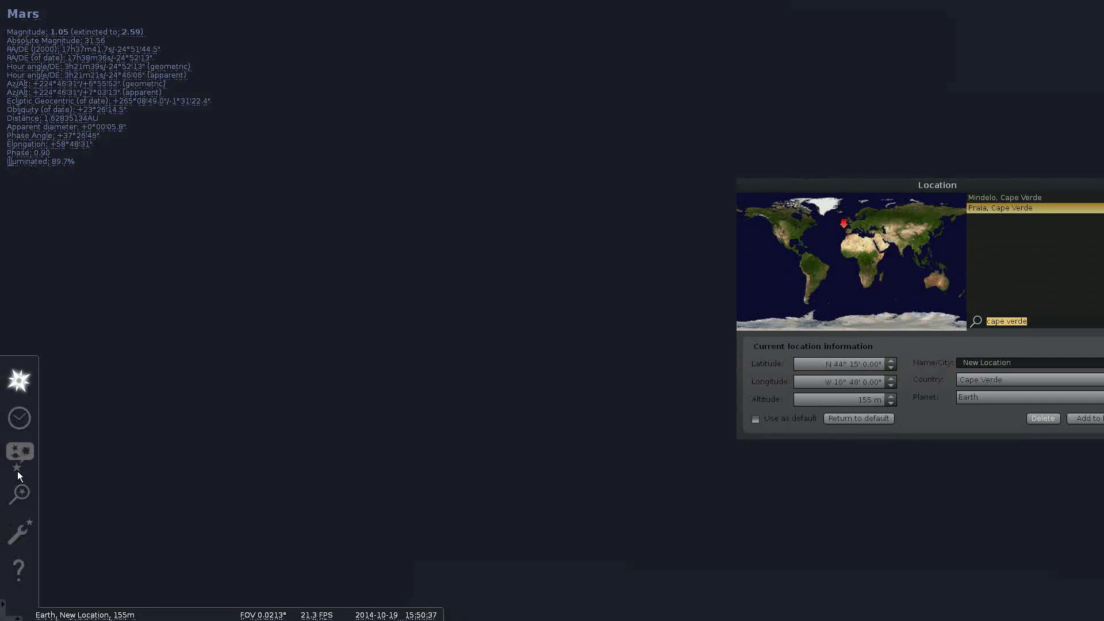
click(840, 244)
Step: Clear the Cape Verde city search and settle the location at N 42°0', W 4°30'
key(BackSpace)
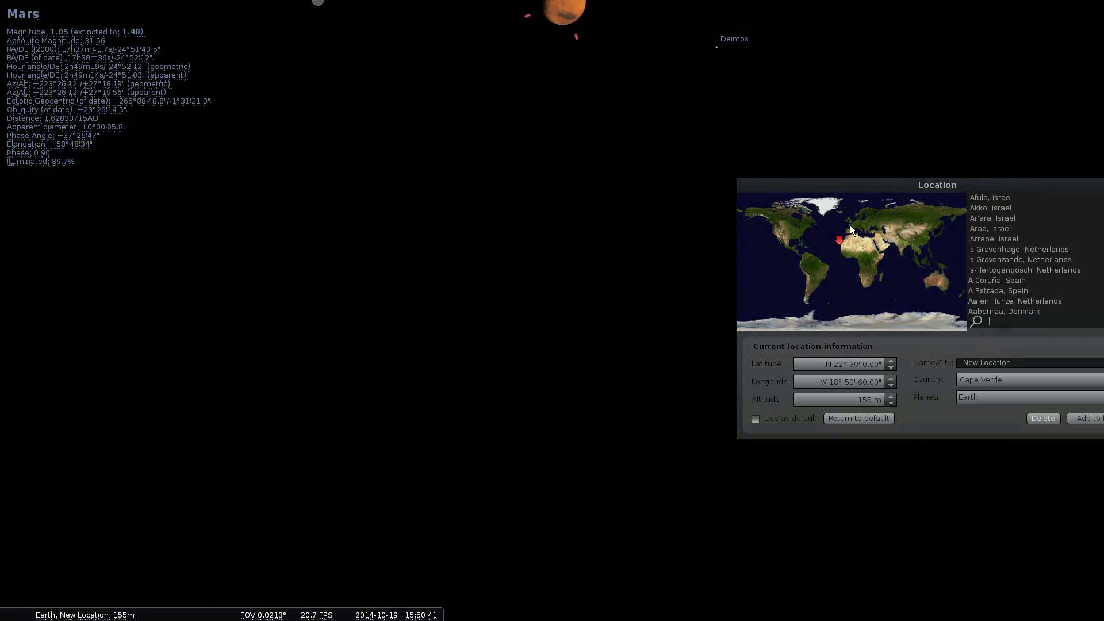
click(522, 170)
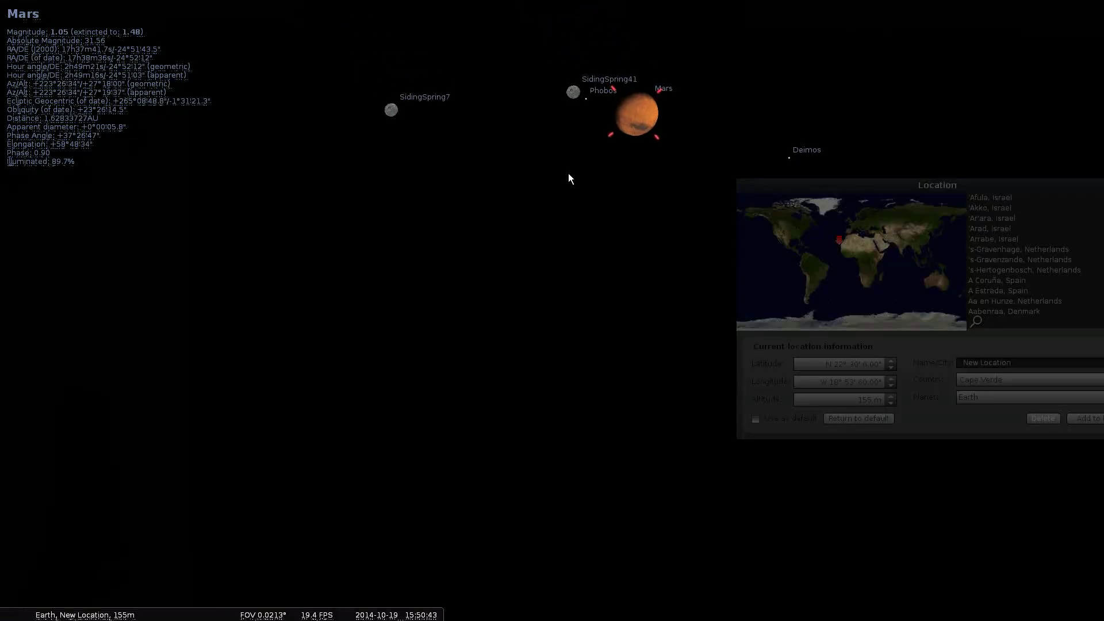
click(850, 229)
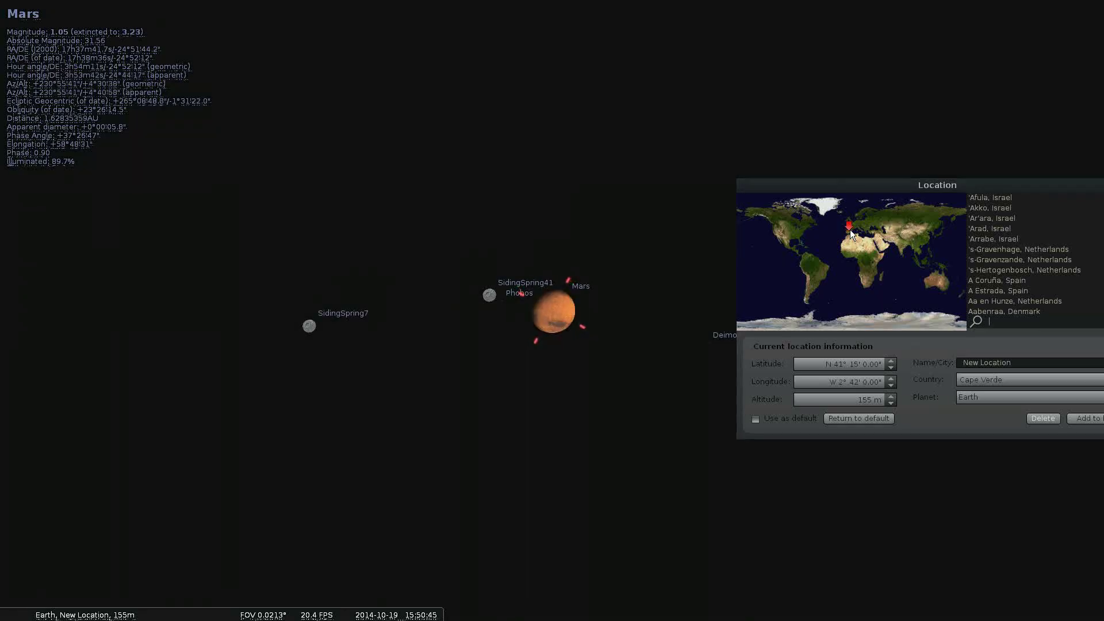
click(847, 229)
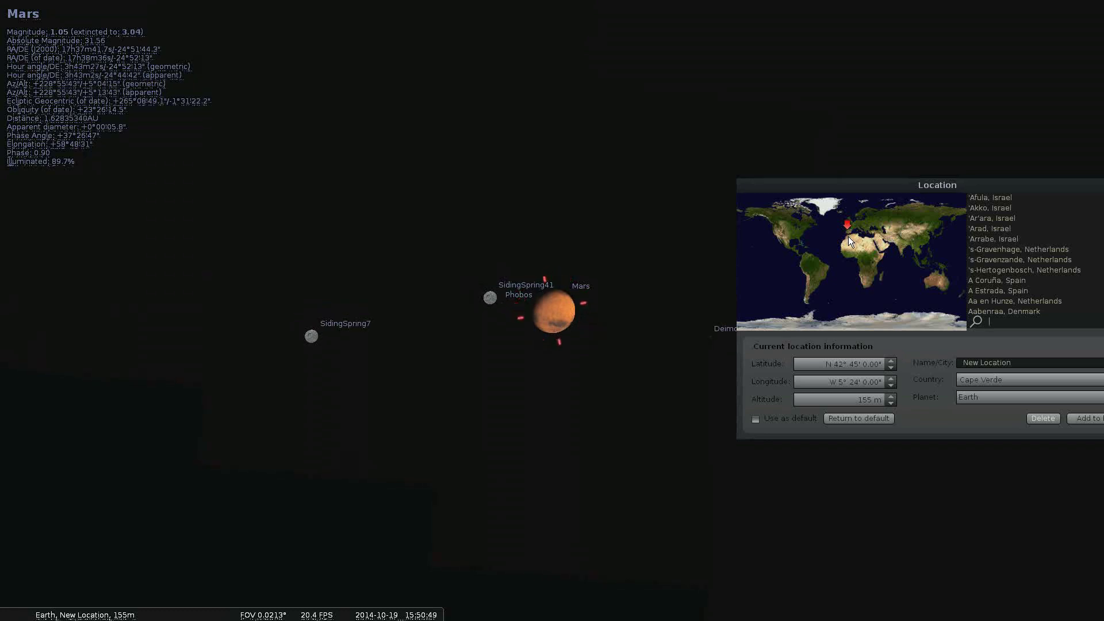
click(850, 230)
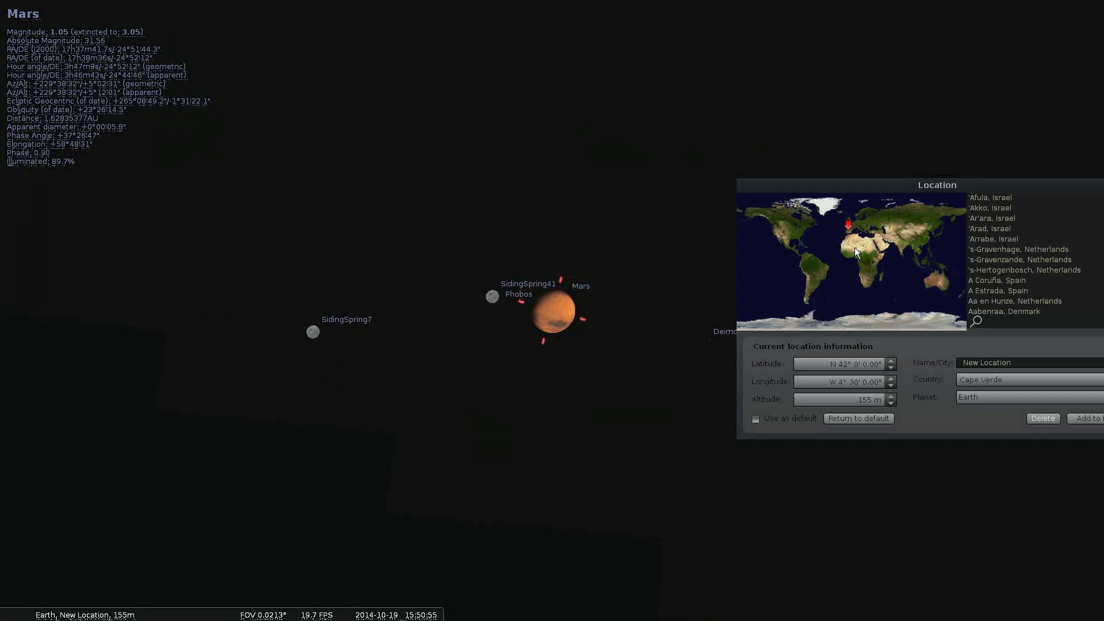
Step: Try points around the British Isles, then set the location to N 38°15', W 86°24'
click(850, 222)
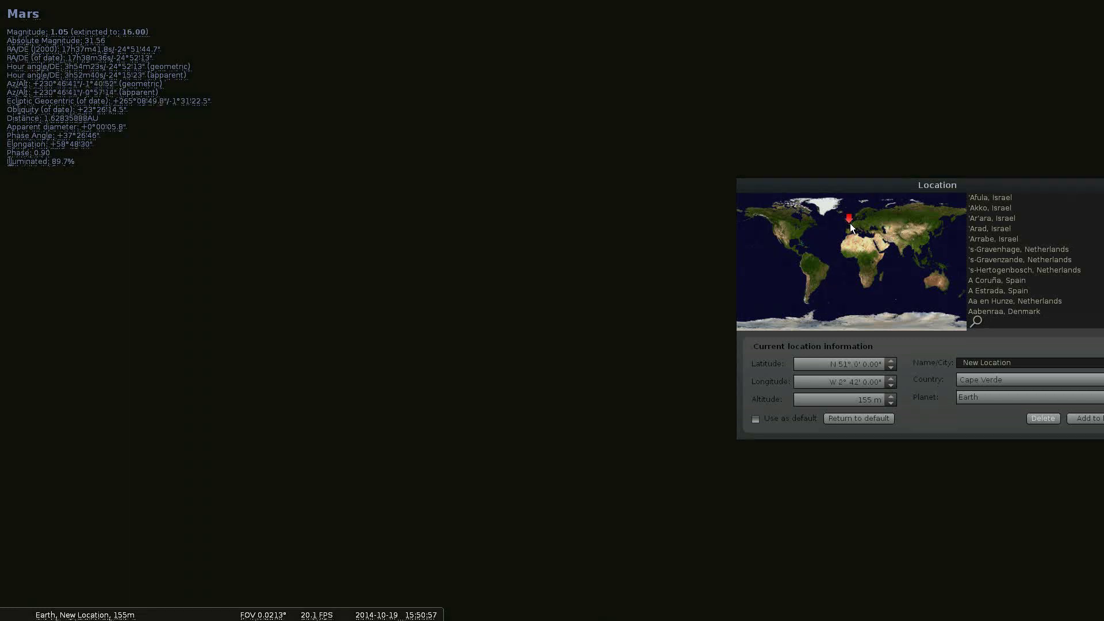
click(852, 227)
click(848, 219)
click(850, 220)
click(849, 222)
click(849, 219)
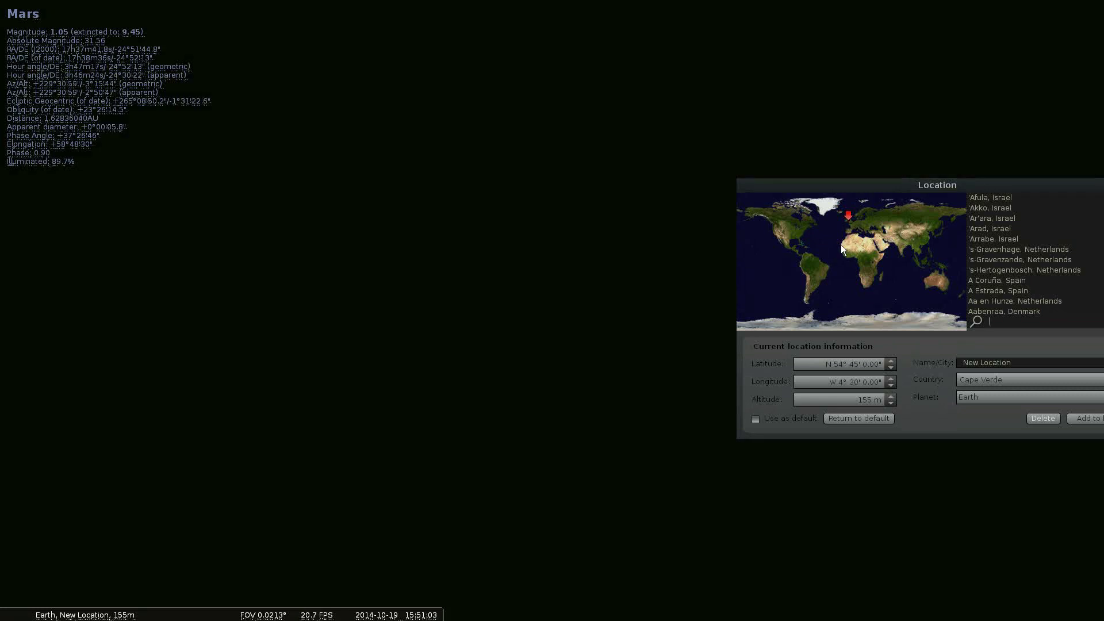
click(796, 237)
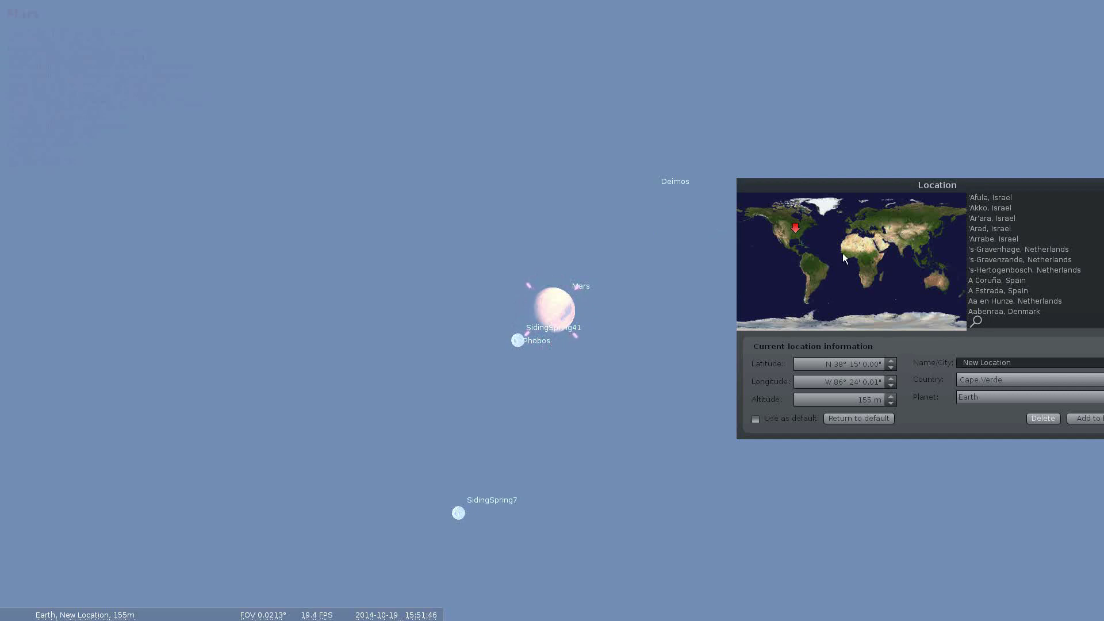
Step: Place the observer near Cape Verde at N 18°45', W 26°6' and close the Location window
drag(913, 187, 810, 189)
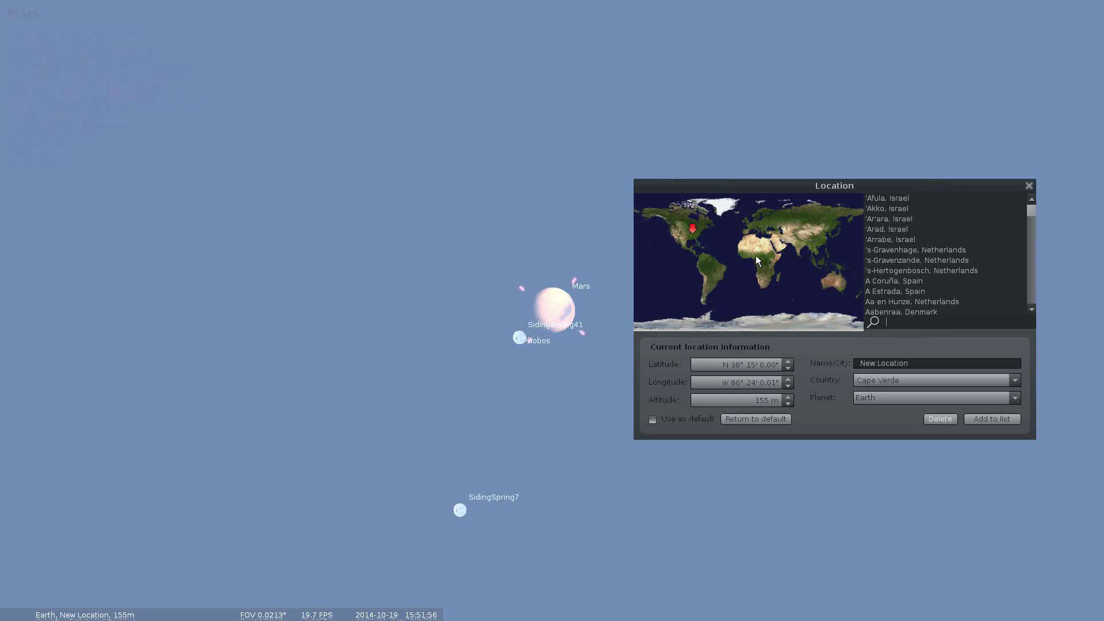
click(733, 248)
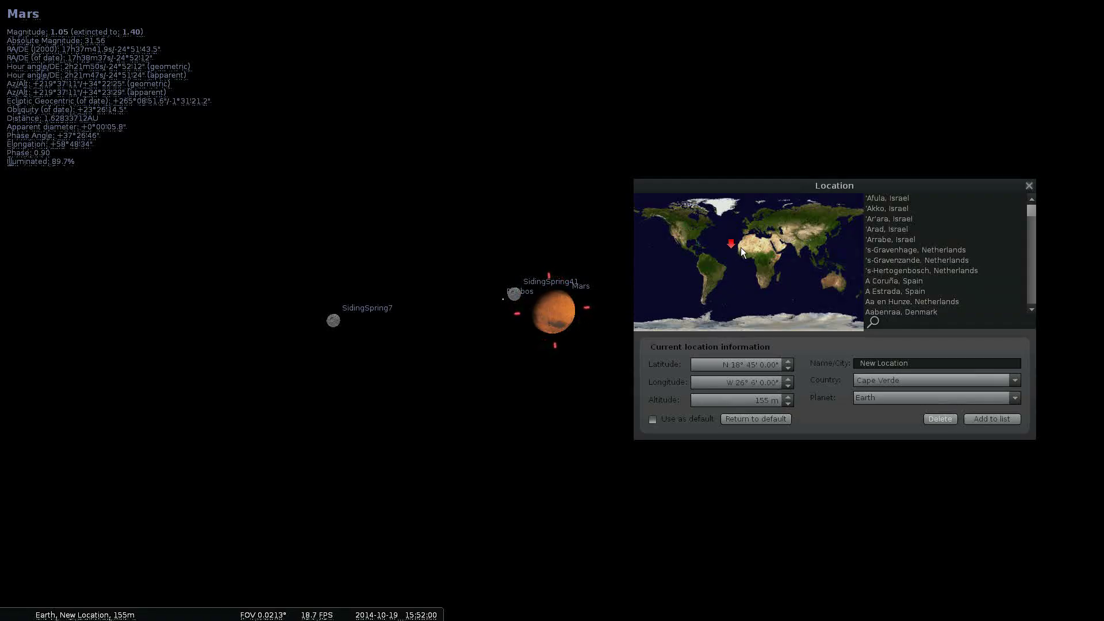
drag(733, 192, 879, 191)
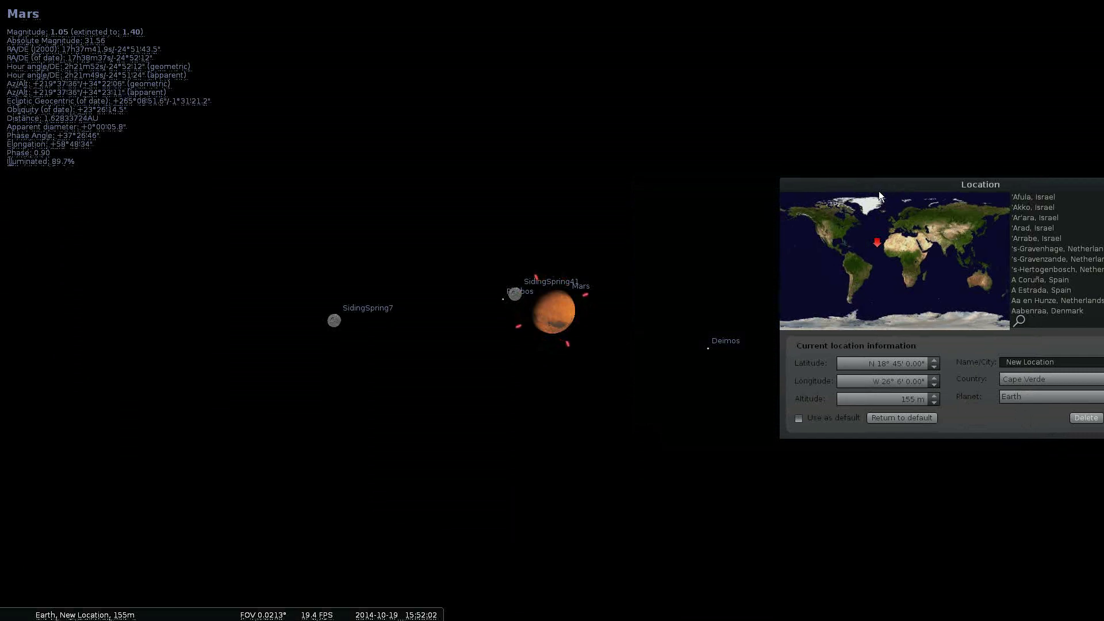
drag(878, 190, 839, 198)
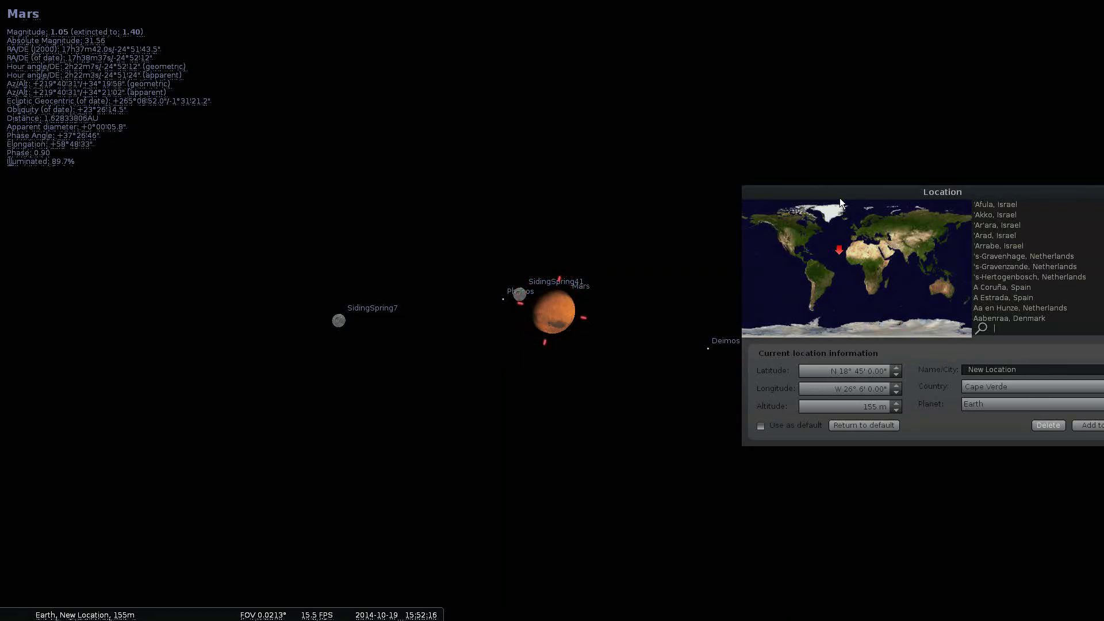
drag(839, 197, 637, 191)
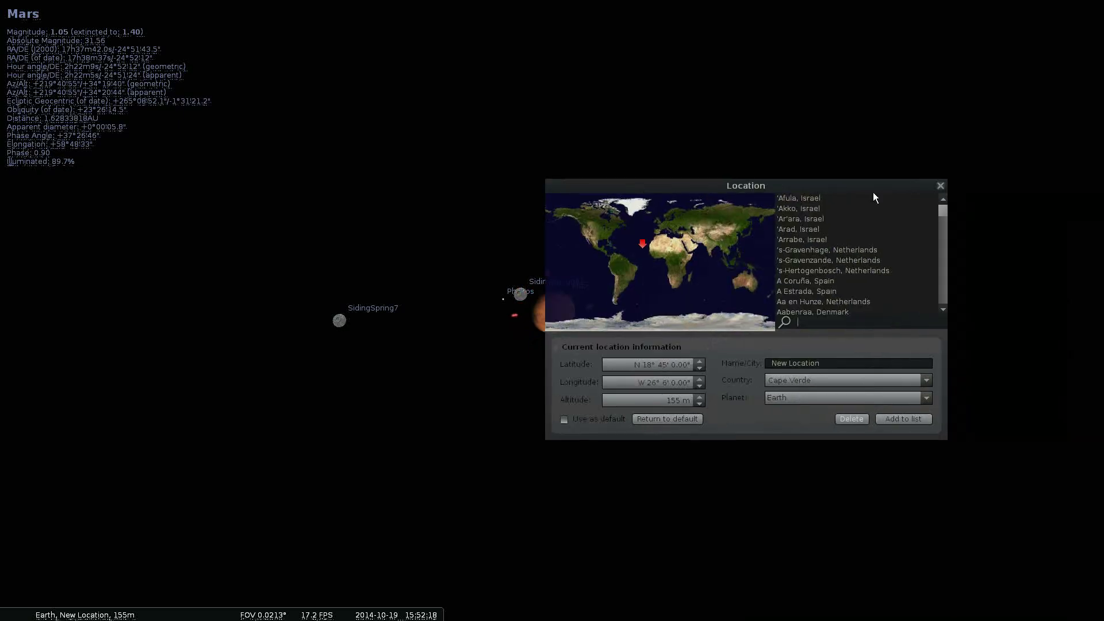
click(943, 191)
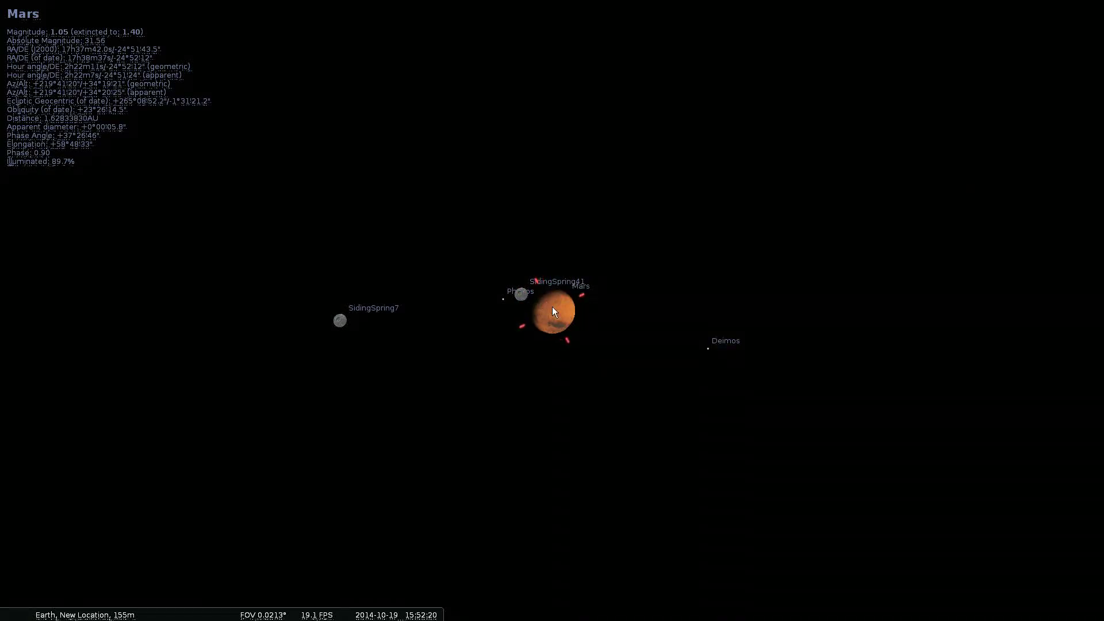
Step: Zoom in on Mars and speed up time to about 16:03 as SidingSpring7 crosses Mars
scroll(561, 309, up, 2)
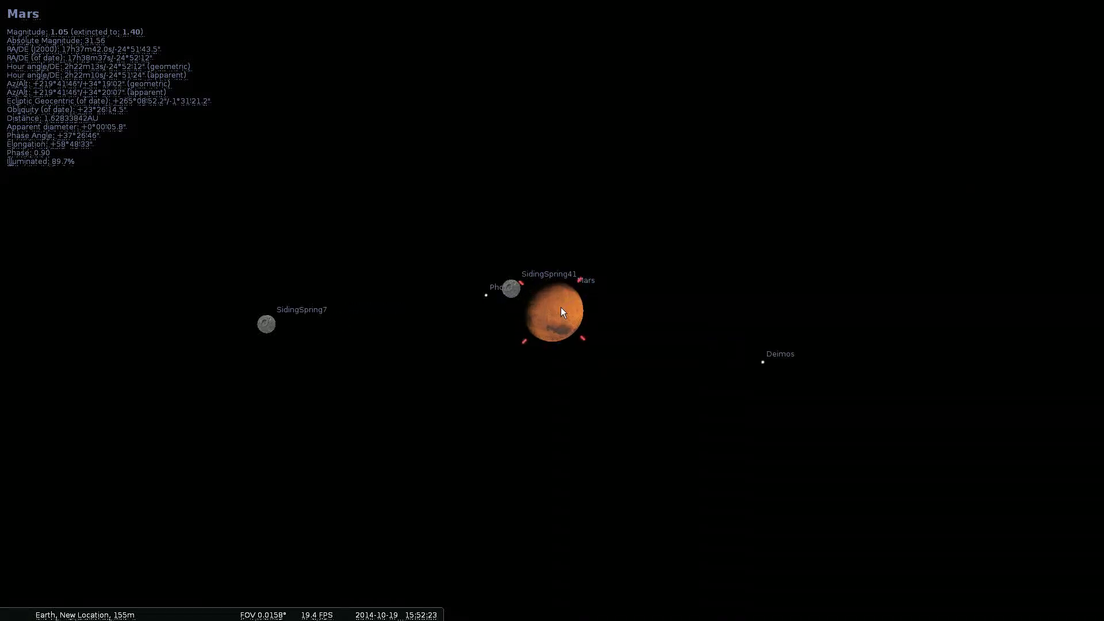
key(l)
key(l)
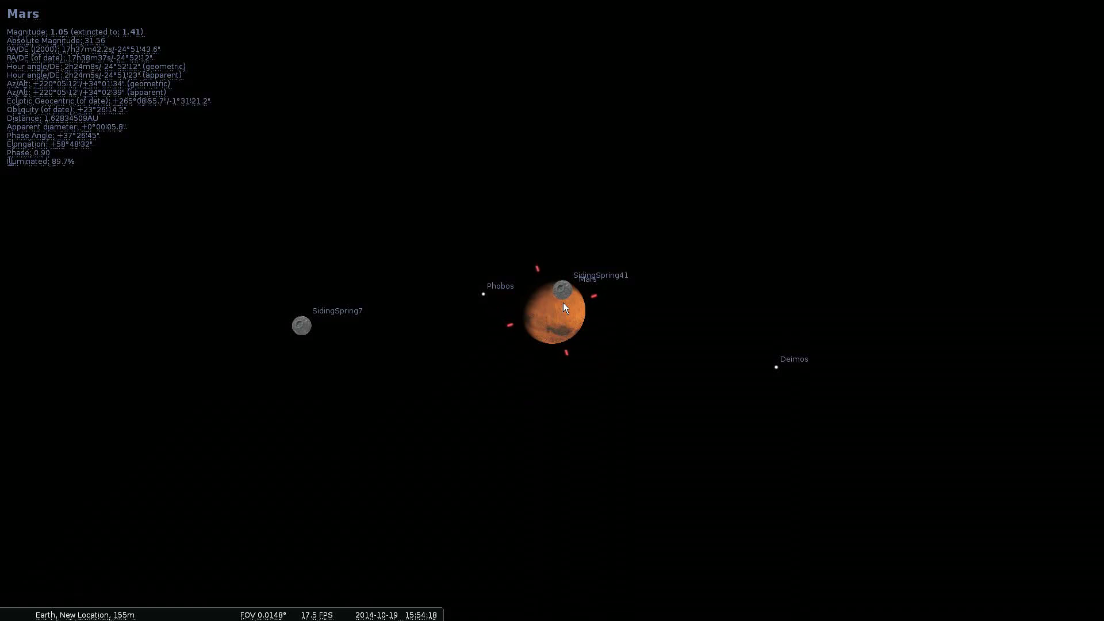
key(l)
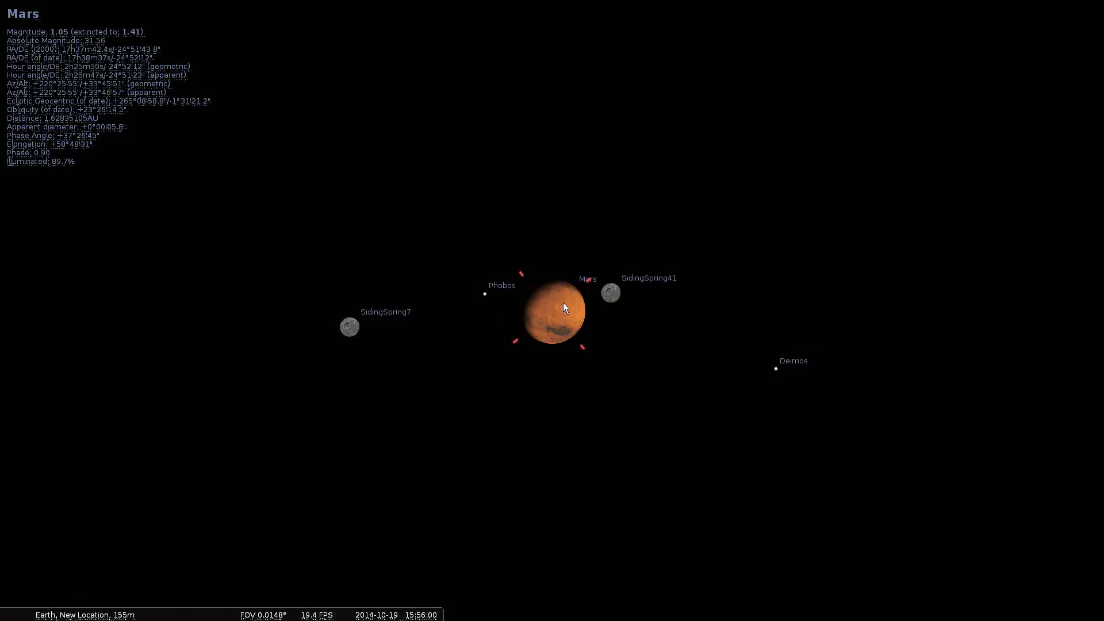
key(k)
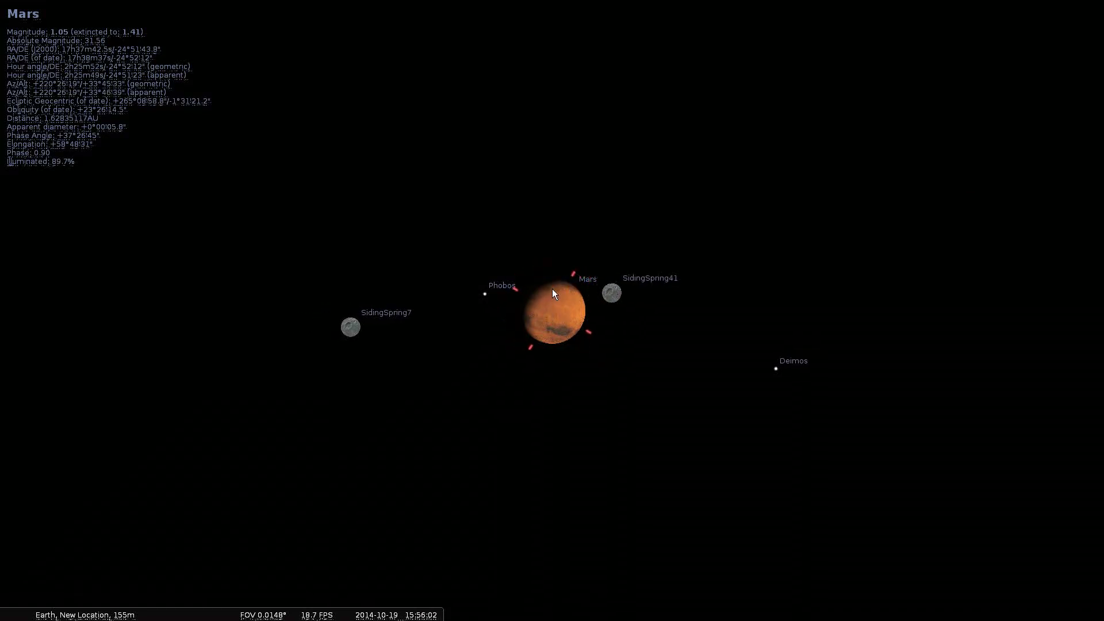
key(l)
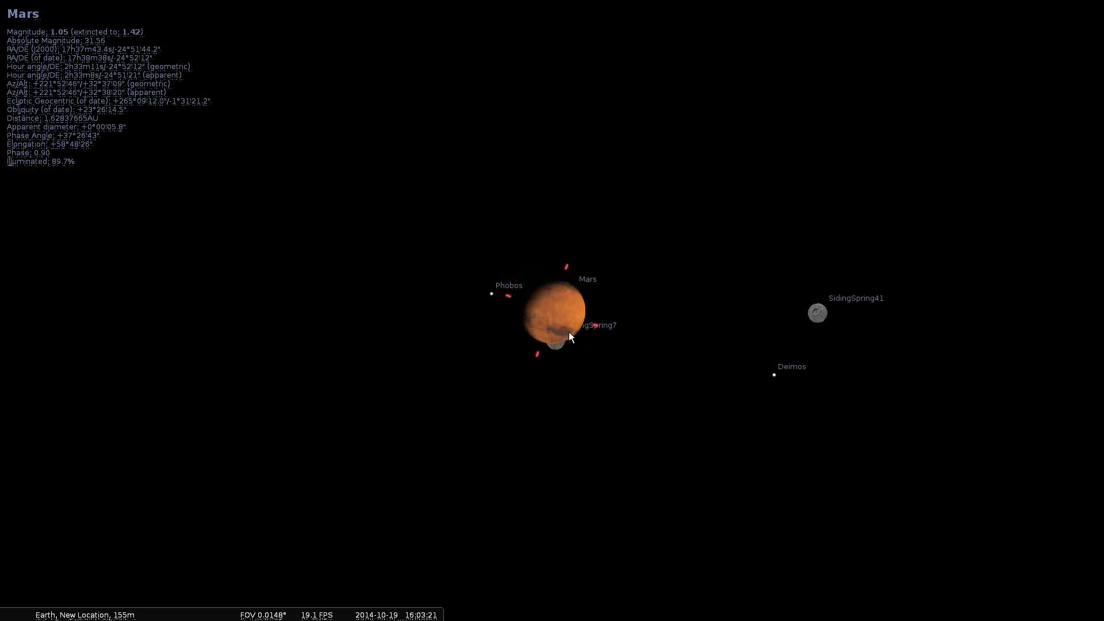
Step: Reverse time to replay SidingSpring7 behind Mars, then run forward to about 16:04
key(j)
key(j)
key(j)
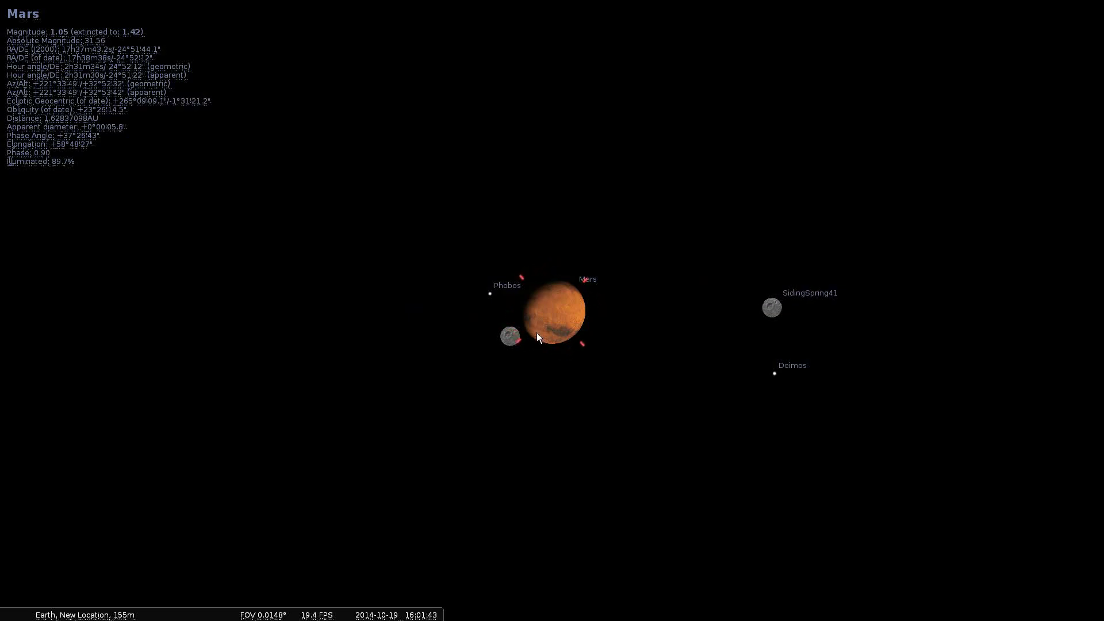
key(l)
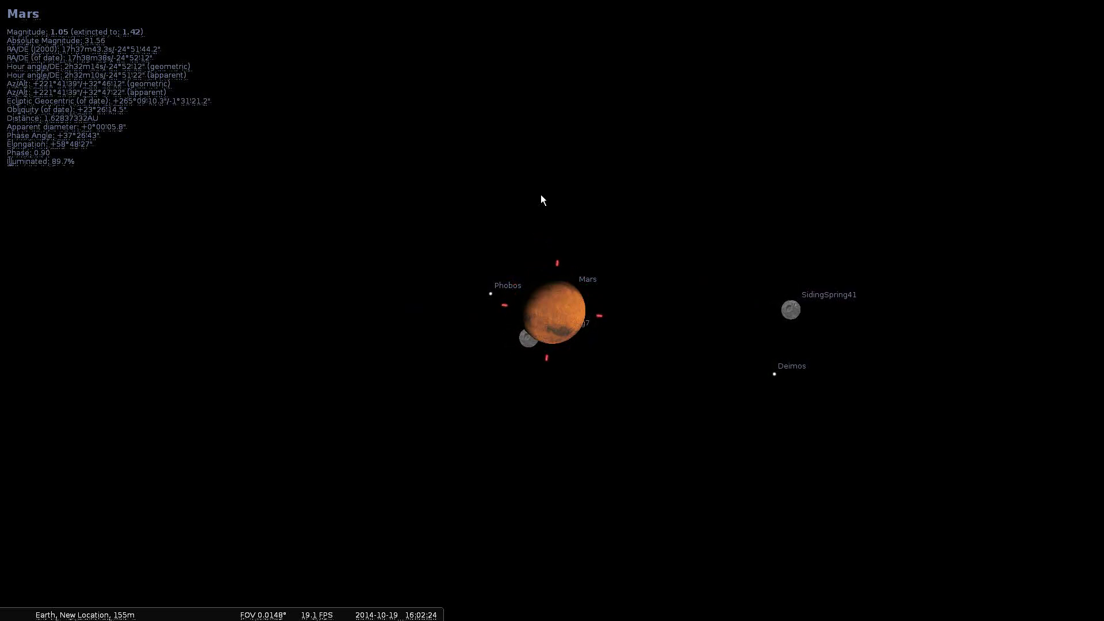
scroll(542, 230, down, 1)
scroll(555, 263, up, 2)
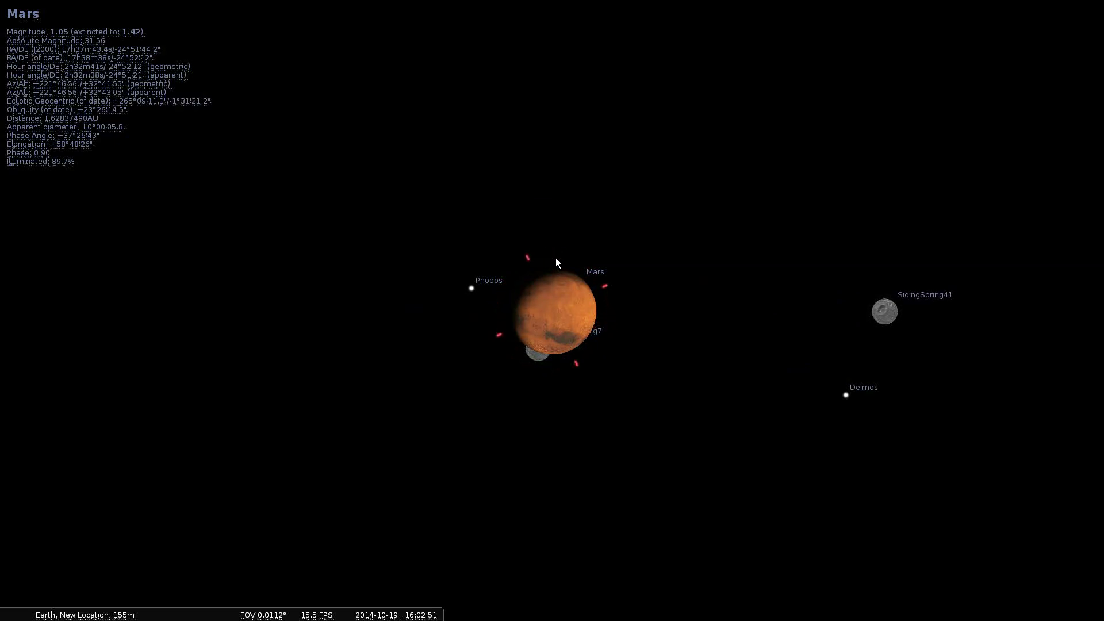
scroll(608, 275, up, 3)
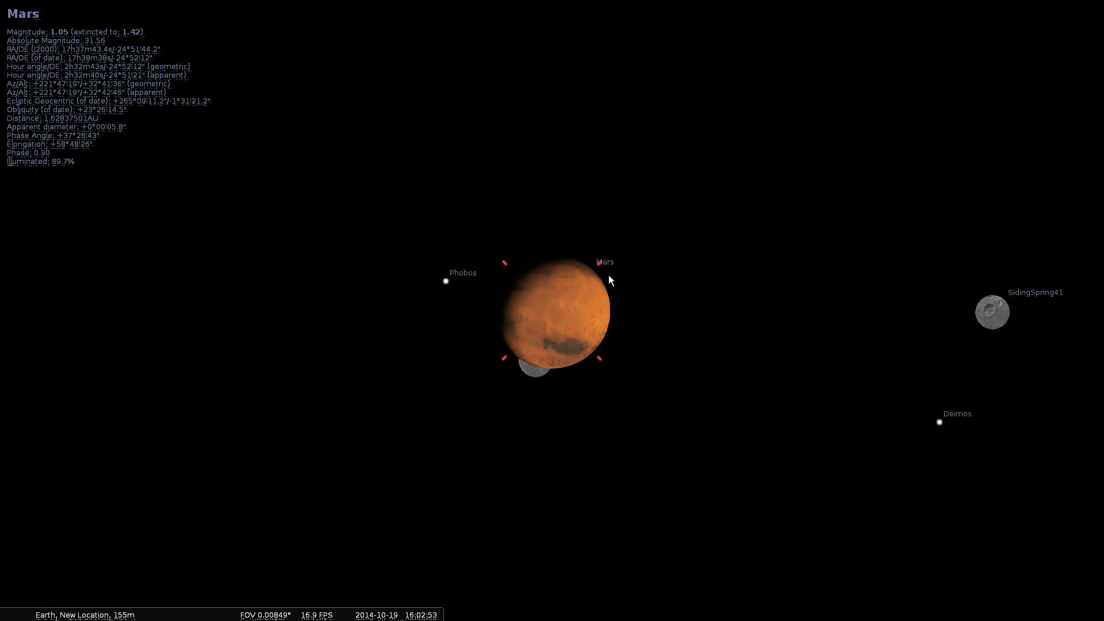
scroll(608, 274, down, 3)
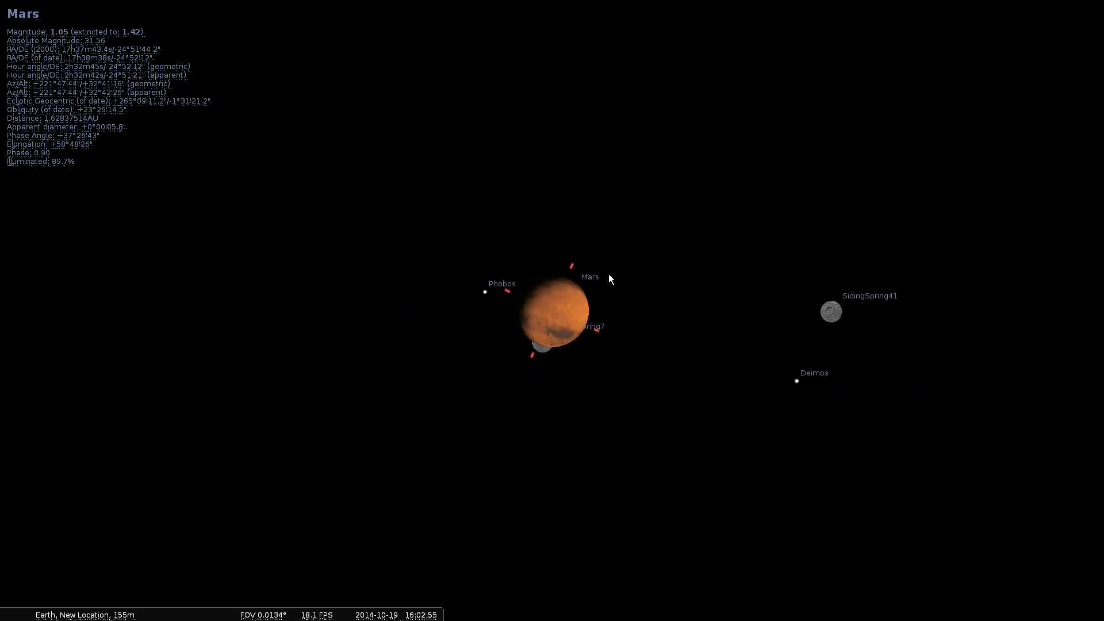
key(l)
key(l)
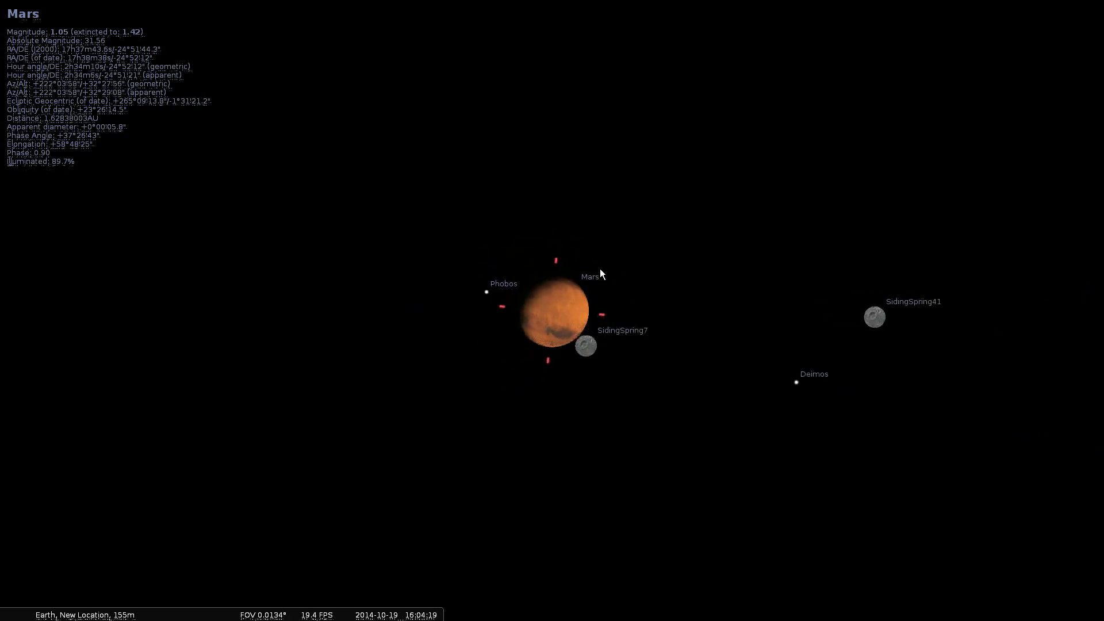